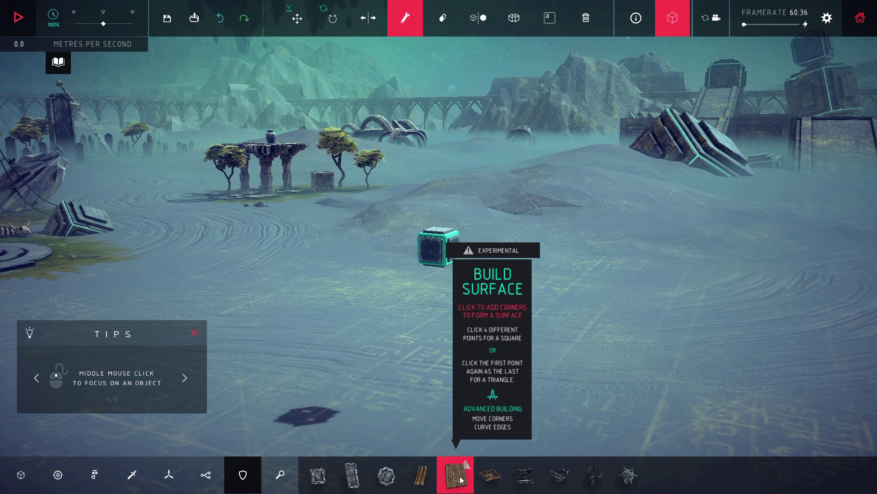
{"action": "left_click", "coordinate": [386, 476]}
{"action": "left_click", "coordinate": [431, 250]}
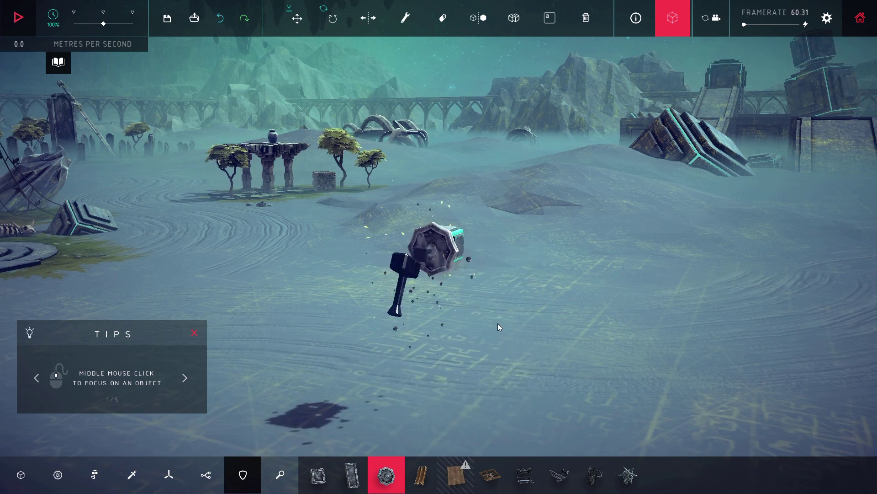
{"action": "scroll", "coordinate": [498, 323], "scroll_direction": "up", "scroll_amount": 3}
{"action": "left_click_drag", "start_coordinate": [498, 322], "coordinate": [517, 309]}
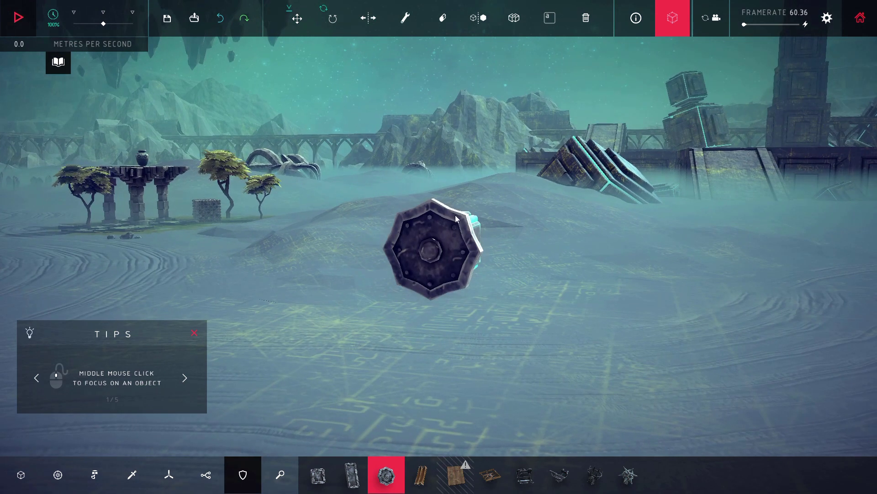
{"action": "right_click", "coordinate": [451, 253]}
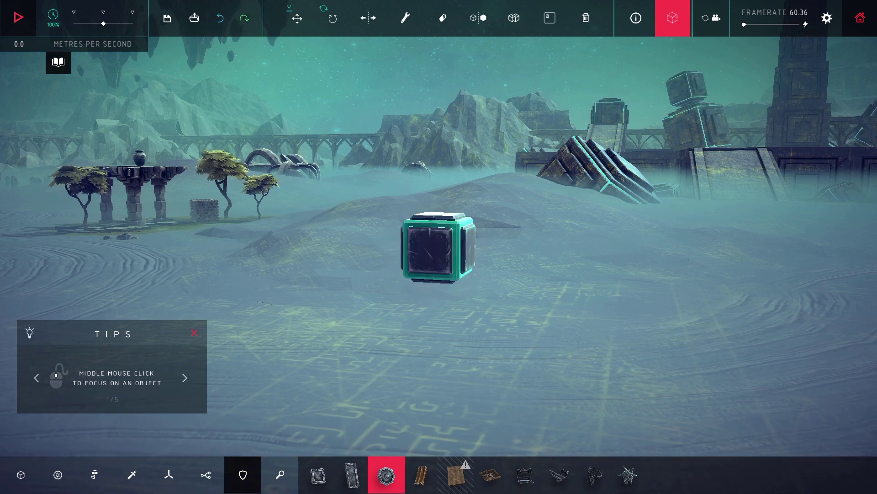
Build a four-cornered wooden surface from the starting block's front face, about six grid cells wide and five high.
{"action": "left_click", "coordinate": [452, 472]}
{"action": "left_click_drag", "start_coordinate": [622, 309], "coordinate": [482, 339]}
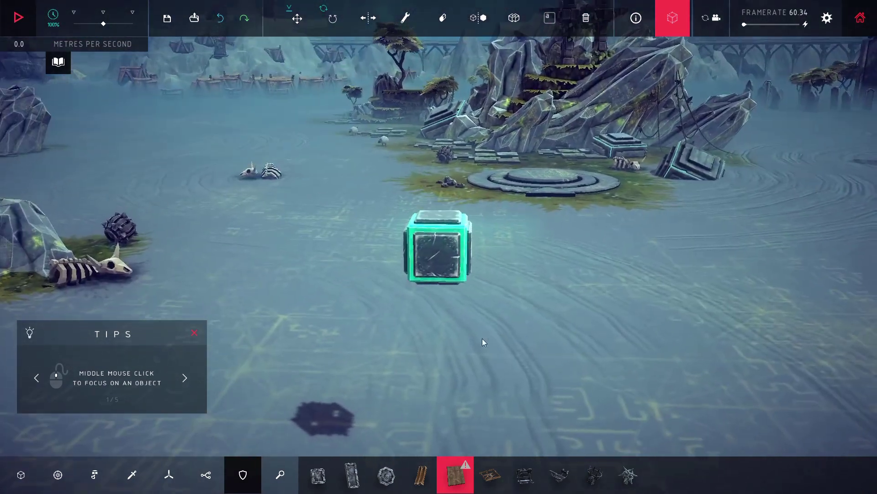
{"action": "left_click", "coordinate": [445, 256]}
{"action": "scroll", "coordinate": [440, 238], "scroll_direction": "down", "scroll_amount": 1}
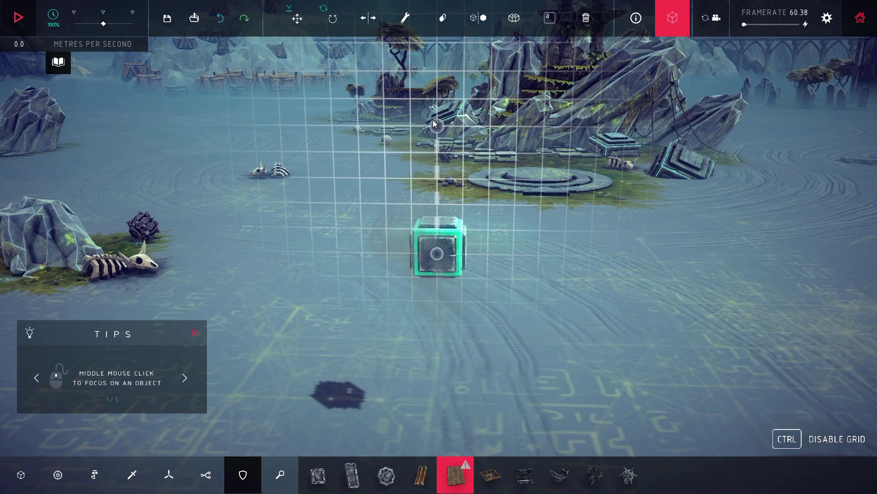
{"action": "left_click", "coordinate": [440, 127]}
{"action": "left_click", "coordinate": [595, 124]}
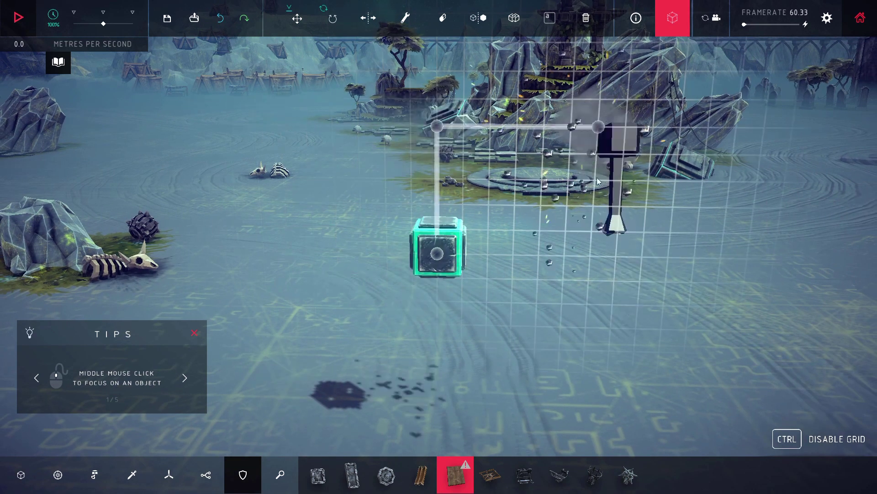
{"action": "left_click", "coordinate": [593, 257]}
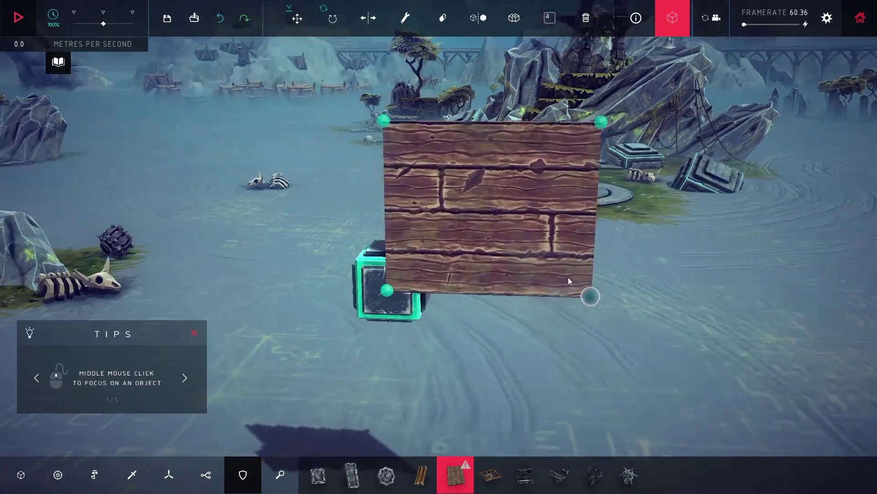
Add a triangular surface on the square's edge at the starting block, with its tip about four grid cells outward.
{"action": "left_click_drag", "start_coordinate": [568, 277], "coordinate": [524, 271]}
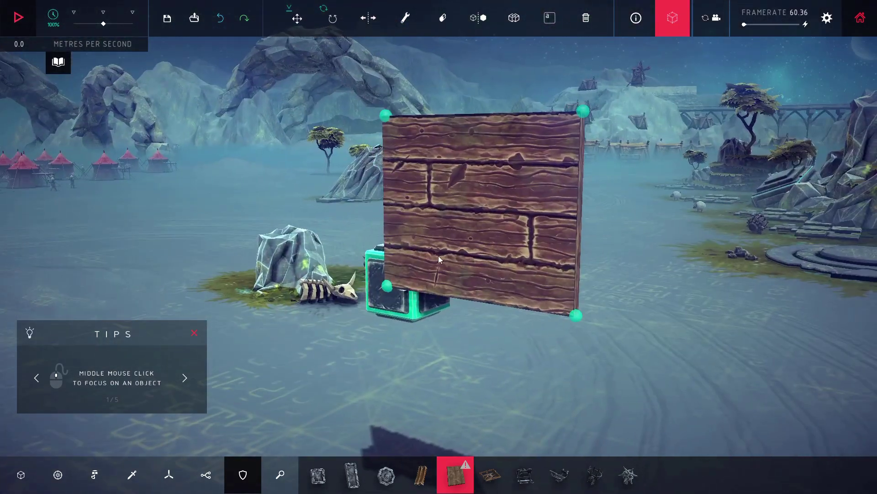
{"action": "left_click_drag", "start_coordinate": [438, 256], "coordinate": [577, 261]}
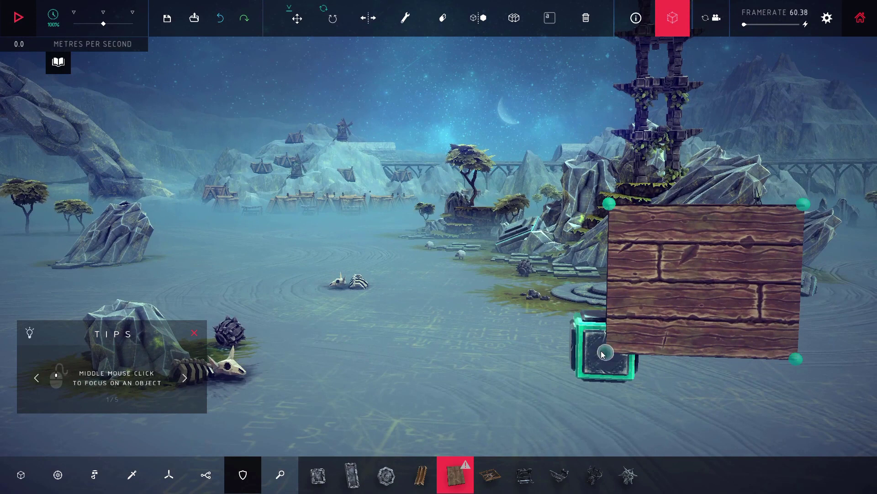
{"action": "left_click", "coordinate": [605, 351]}
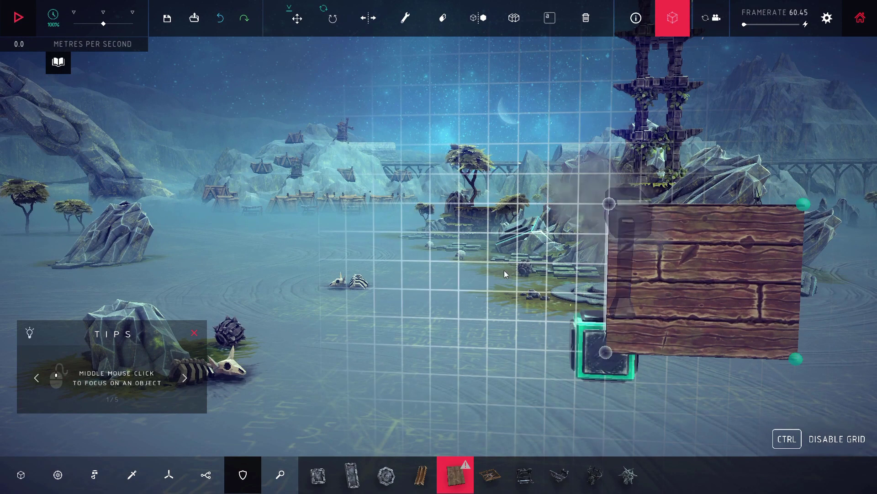
{"action": "left_click", "coordinate": [488, 261]}
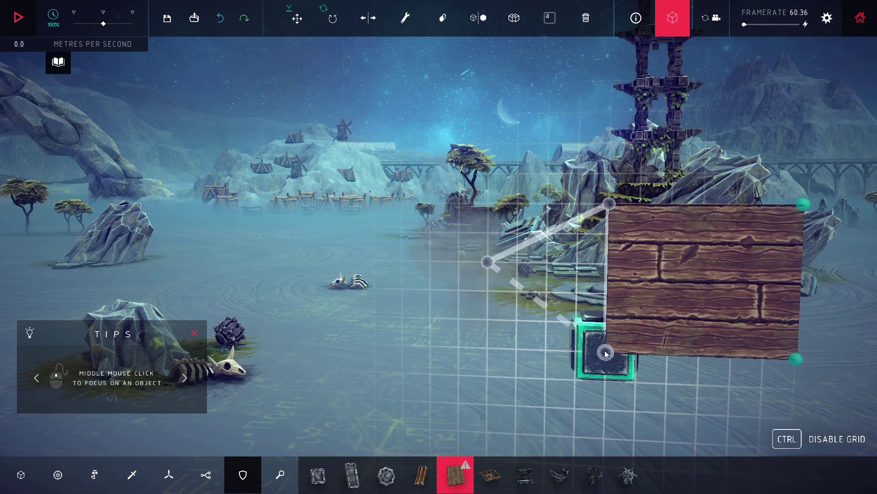
{"action": "left_click", "coordinate": [606, 352]}
Move the triangle's outer tip corner farther away from the square along the X axis.
{"action": "left_click_drag", "start_coordinate": [533, 314], "coordinate": [484, 291]}
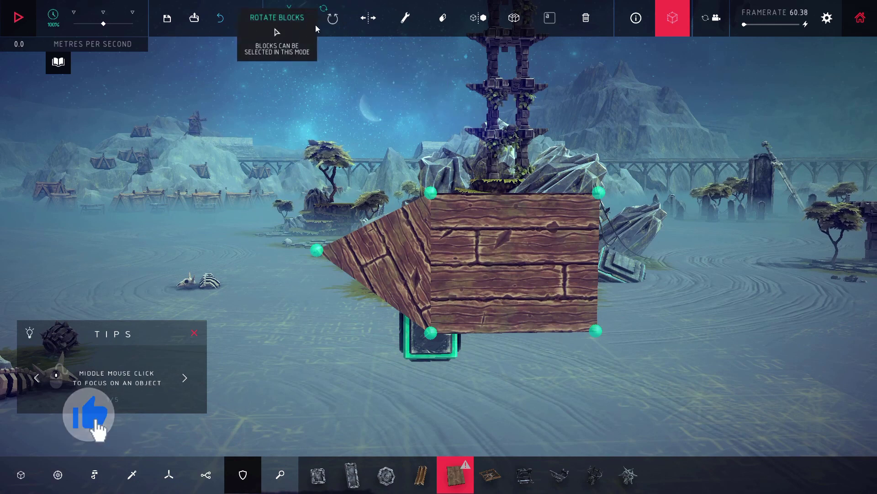
{"action": "left_click", "coordinate": [297, 19]}
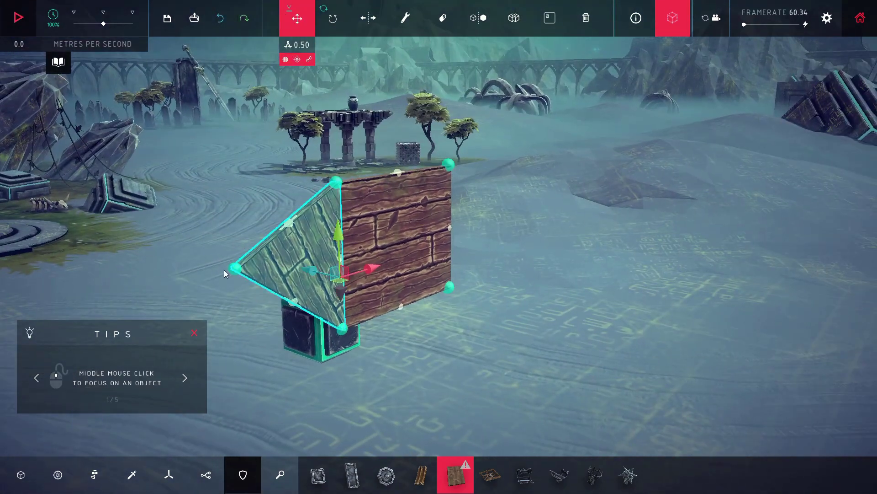
{"action": "left_click", "coordinate": [234, 269]}
{"action": "left_click_drag", "start_coordinate": [331, 277], "coordinate": [77, 327]}
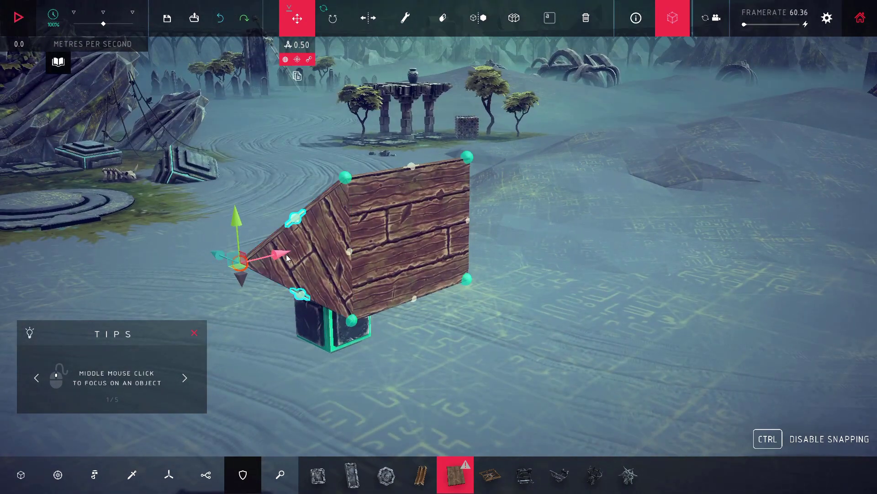
{"action": "left_click_drag", "start_coordinate": [285, 254], "coordinate": [146, 288]}
Curve the triangle's upper edge upward and its lower edge downward by moving their edge midpoints.
{"action": "left_click_drag", "start_coordinate": [219, 279], "coordinate": [506, 239]}
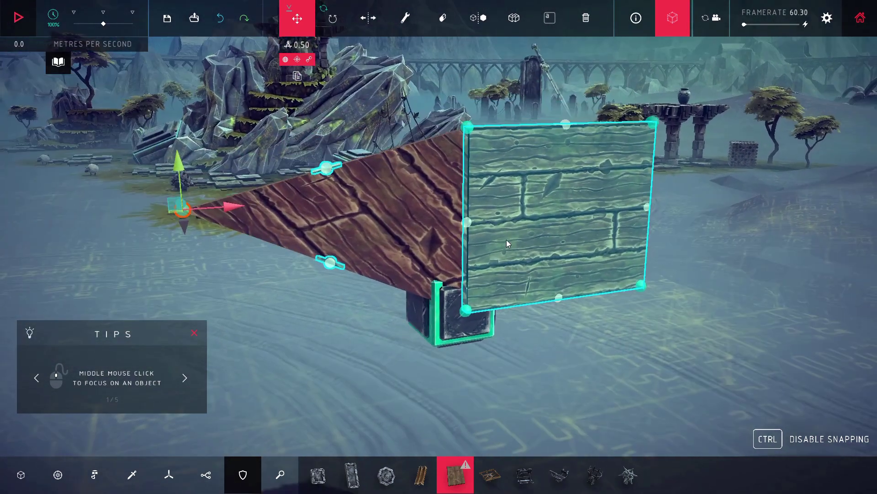
{"action": "left_click", "coordinate": [326, 171]}
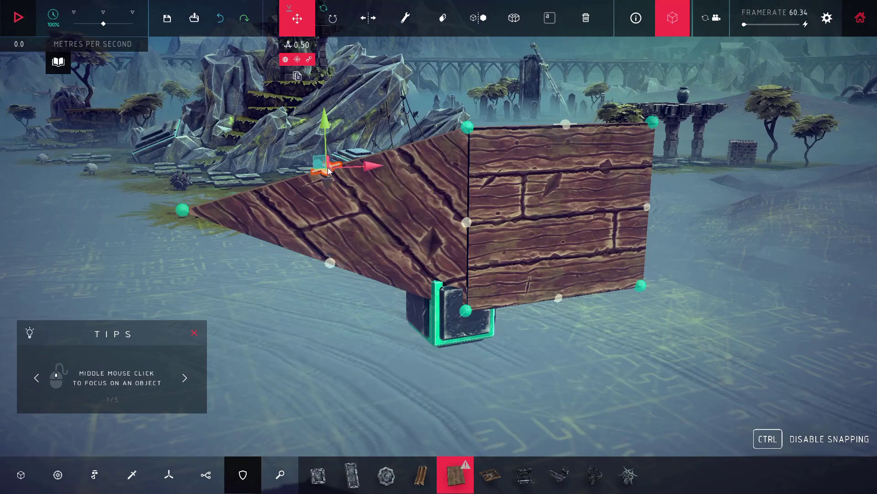
{"action": "scroll", "coordinate": [293, 197], "scroll_direction": "down", "scroll_amount": 2}
{"action": "left_click_drag", "start_coordinate": [293, 196], "coordinate": [391, 114]}
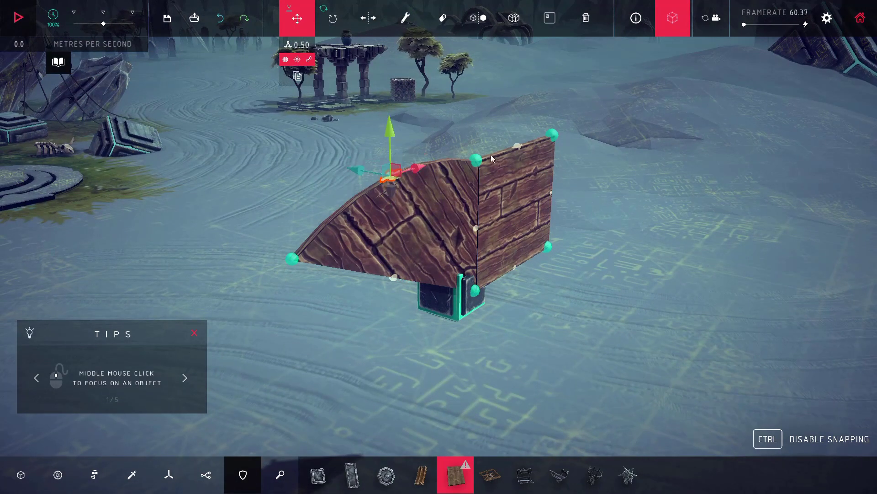
{"action": "left_click_drag", "start_coordinate": [491, 155], "coordinate": [581, 170]}
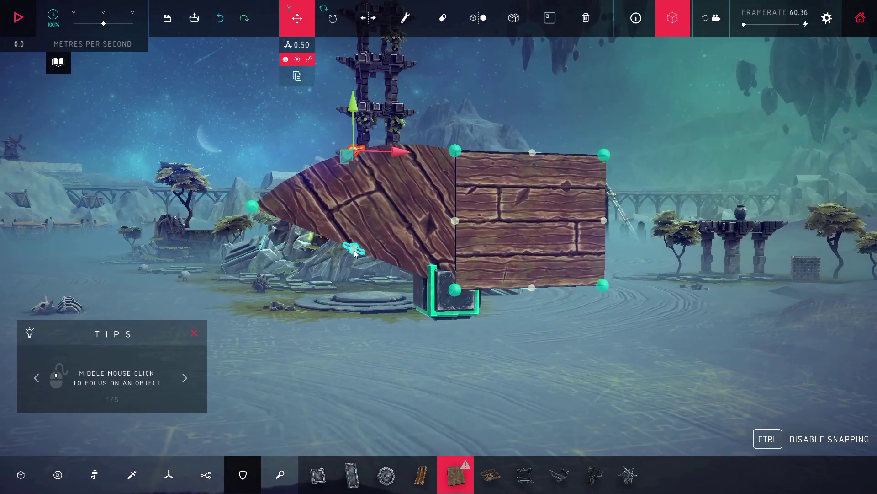
{"action": "left_click", "coordinate": [355, 251]}
{"action": "left_click_drag", "start_coordinate": [354, 201], "coordinate": [354, 228]}
Examine the curved triangle and the adjoining square surface from several angles.
{"action": "scroll", "coordinate": [610, 215], "scroll_direction": "up", "scroll_amount": 1}
{"action": "left_click_drag", "start_coordinate": [609, 215], "coordinate": [562, 211]}
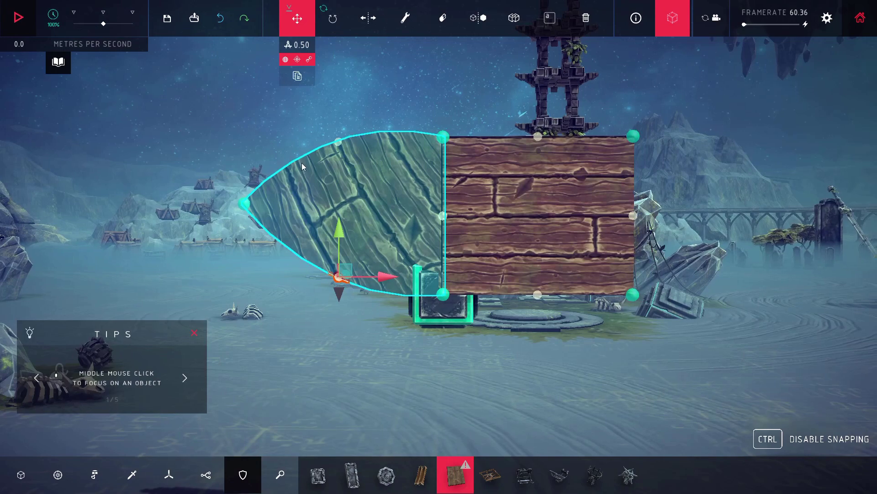
{"action": "left_click_drag", "start_coordinate": [302, 162], "coordinate": [359, 149]}
{"action": "left_click_drag", "start_coordinate": [253, 206], "coordinate": [275, 249]}
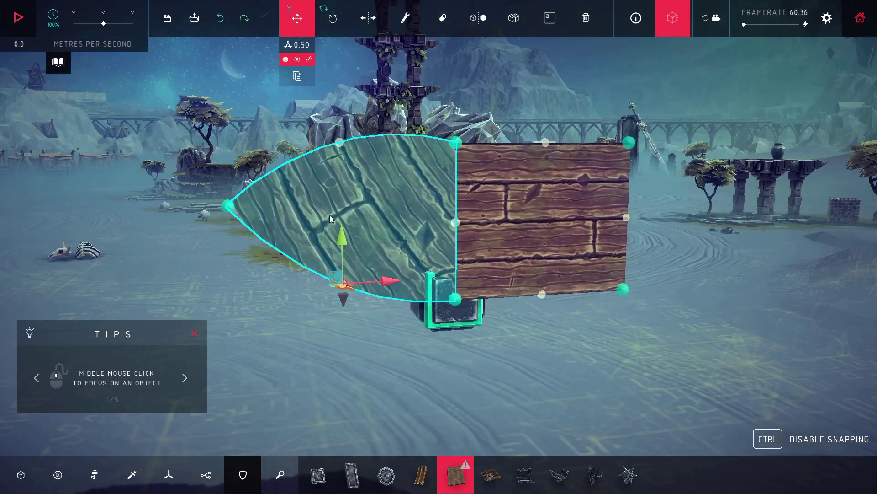
{"action": "scroll", "coordinate": [591, 250], "scroll_direction": "down", "scroll_amount": 1}
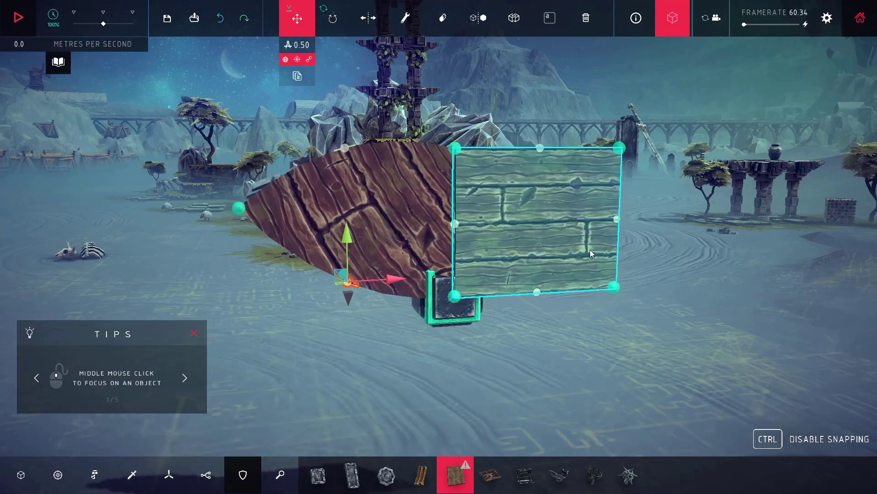
{"action": "left_click_drag", "start_coordinate": [499, 258], "coordinate": [603, 292]}
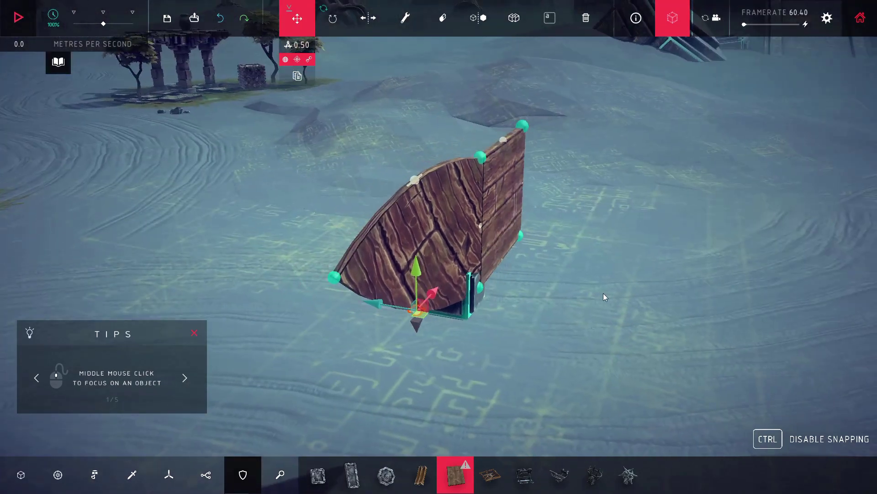
{"action": "scroll", "coordinate": [550, 276], "scroll_direction": "down", "scroll_amount": 1}
{"action": "scroll", "coordinate": [550, 276], "scroll_direction": "up", "scroll_amount": 2}
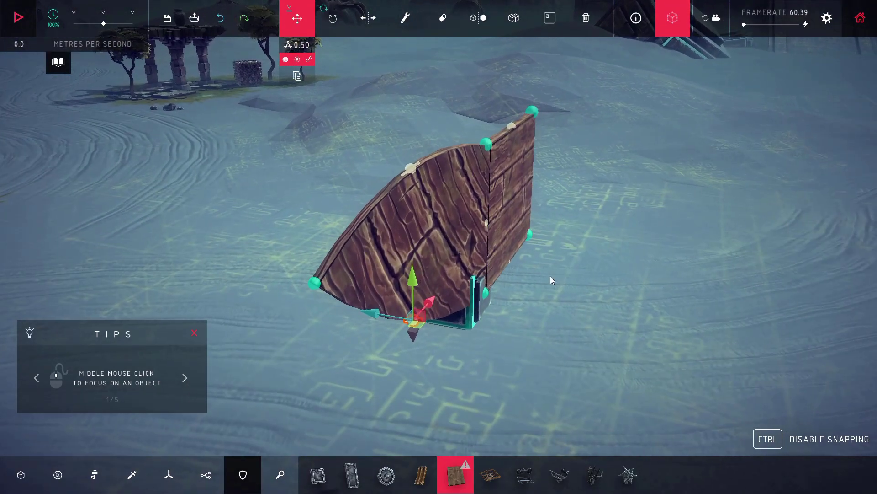
{"action": "left_click_drag", "start_coordinate": [584, 269], "coordinate": [536, 279]}
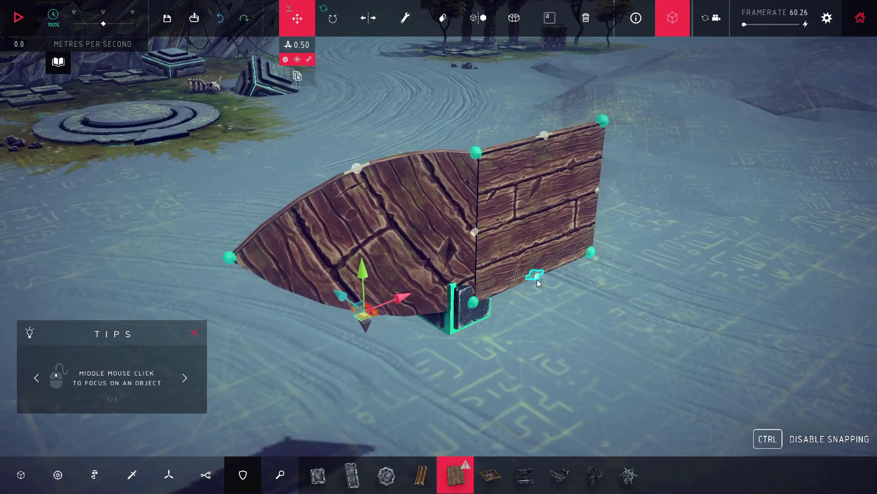
{"action": "left_click", "coordinate": [537, 279]}
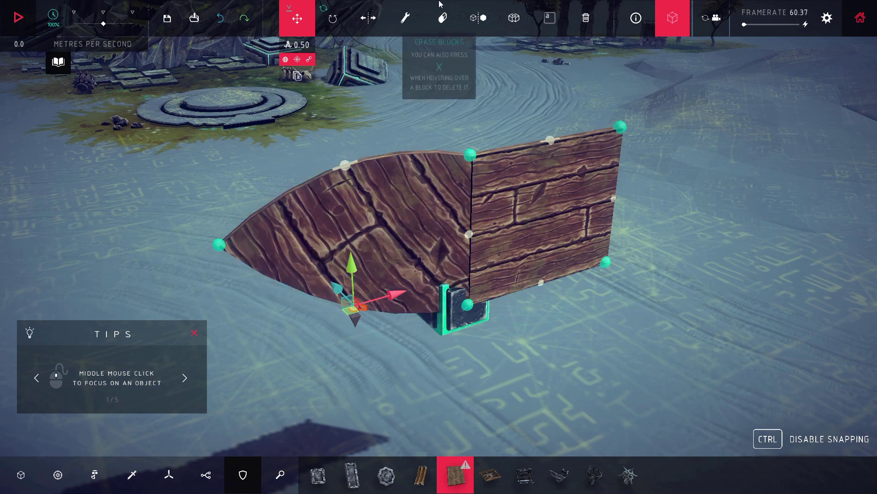
{"action": "left_click_drag", "start_coordinate": [361, 248], "coordinate": [459, 210]}
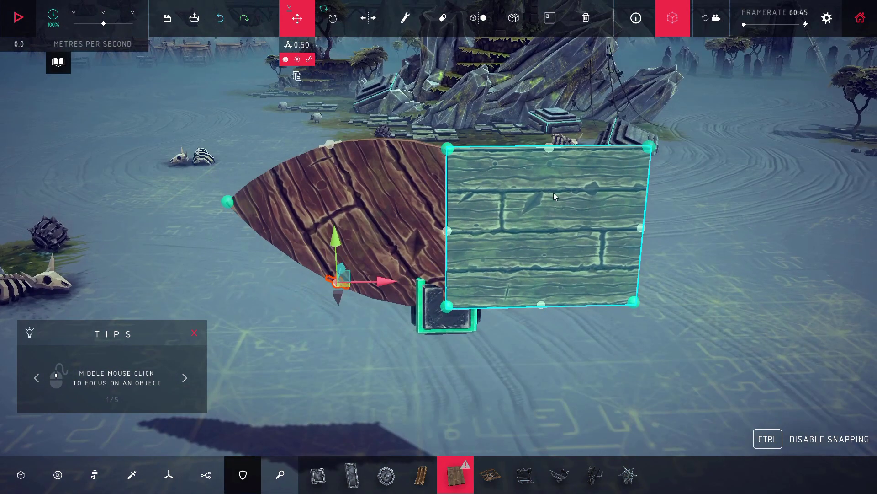
Open the curved triangle's parameters and change its material to Glass.
{"action": "left_click", "coordinate": [378, 191]}
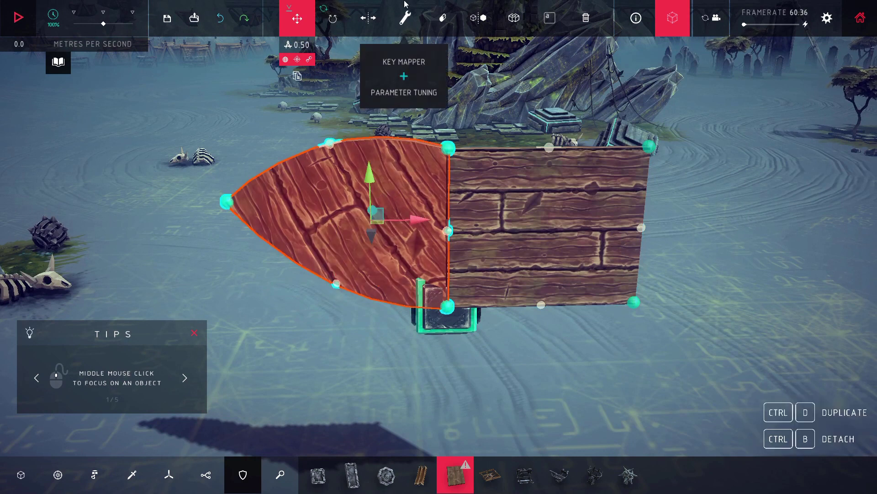
{"action": "left_click", "coordinate": [408, 20]}
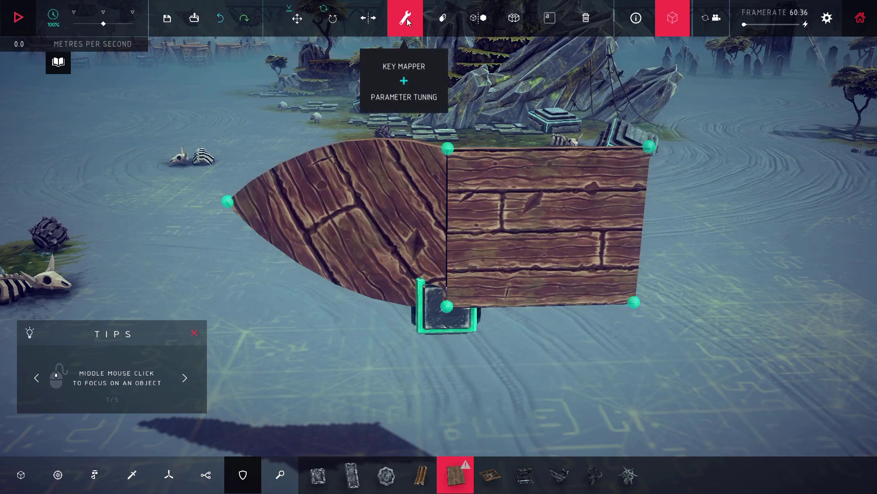
{"action": "left_click", "coordinate": [377, 162]}
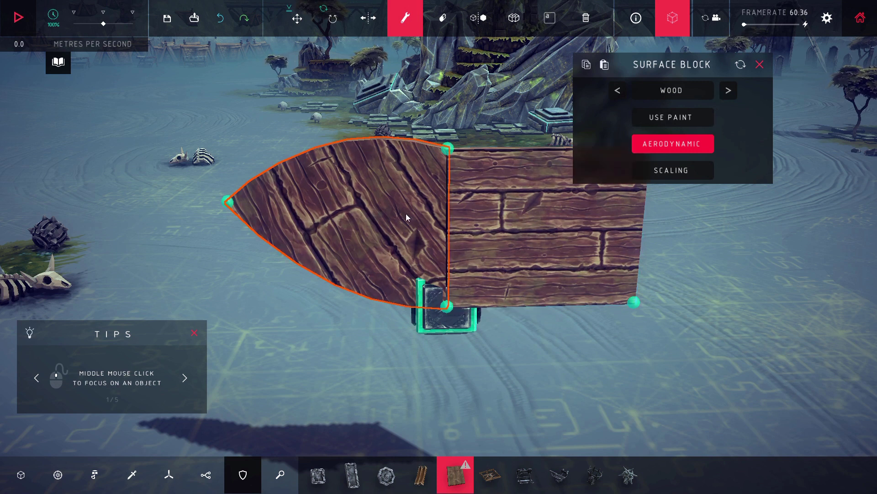
{"action": "left_click", "coordinate": [729, 90]}
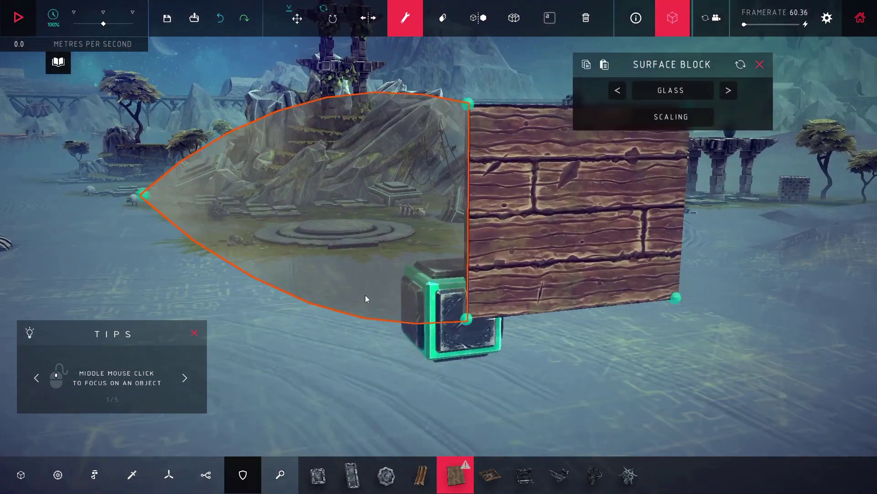
Inspect the glass surface and enable its Scaling option.
{"action": "scroll", "coordinate": [366, 294], "scroll_direction": "up", "scroll_amount": 3}
{"action": "scroll", "coordinate": [599, 382], "scroll_direction": "down", "scroll_amount": 3}
{"action": "left_click_drag", "start_coordinate": [599, 382], "coordinate": [580, 380]}
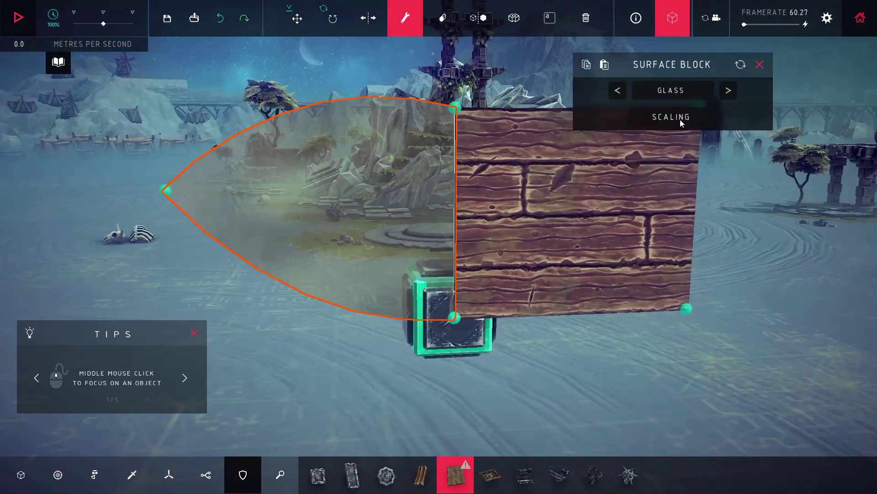
{"action": "scroll", "coordinate": [304, 265], "scroll_direction": "down", "scroll_amount": 2}
{"action": "left_click_drag", "start_coordinate": [304, 265], "coordinate": [322, 248]}
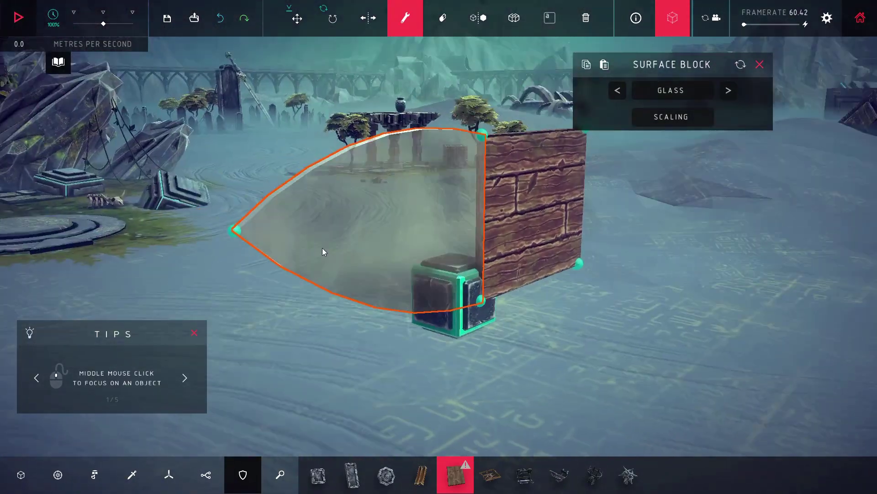
{"action": "left_click", "coordinate": [668, 117]}
{"action": "left_click_drag", "start_coordinate": [526, 173], "coordinate": [593, 176]}
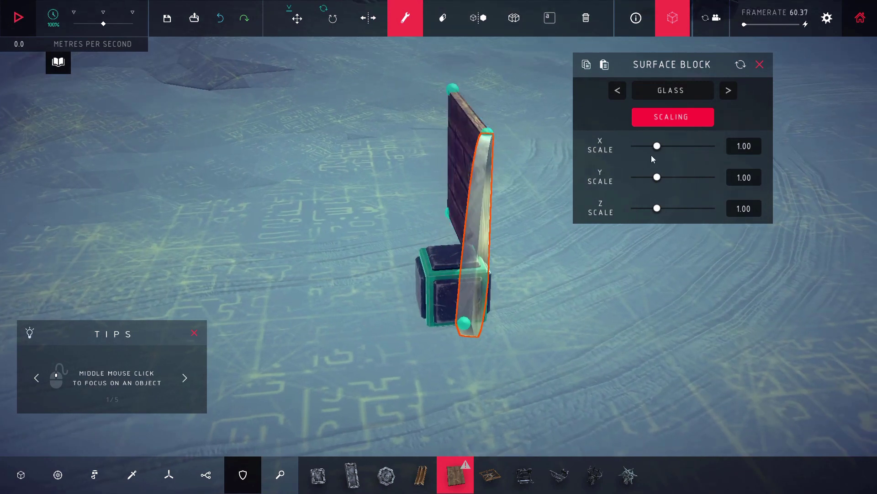
Try an X scale of about 1.14 on the glass surface and reset it to 1.00.
{"action": "mouse_move", "coordinate": [659, 145]}
{"action": "left_mouse_down"}
{"action": "mouse_move", "coordinate": [679, 146]}
{"action": "mouse_move", "coordinate": [662, 146]}
{"action": "left_mouse_up"}
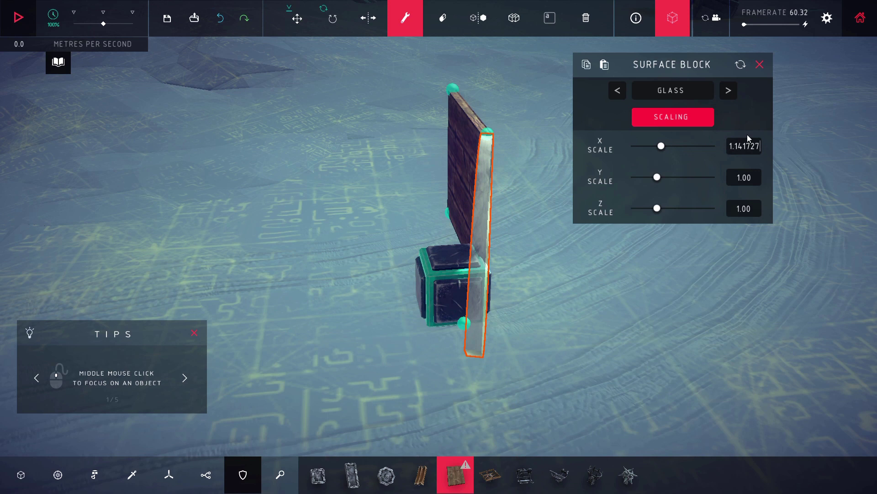
{"action": "type", "text": "1"}
{"action": "key", "text": "Return"}
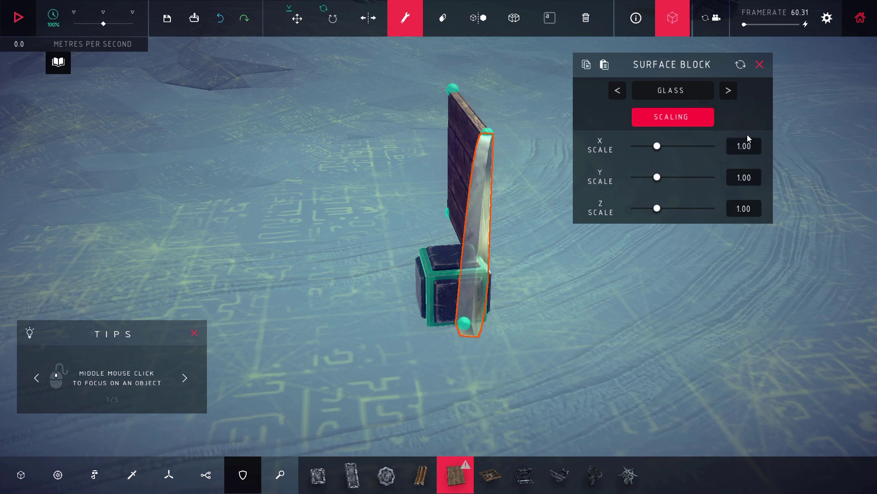
Try a Y scale of about 1.14 on the glass surface and reset it to 1.00.
{"action": "left_click_drag", "start_coordinate": [661, 178], "coordinate": [661, 177]}
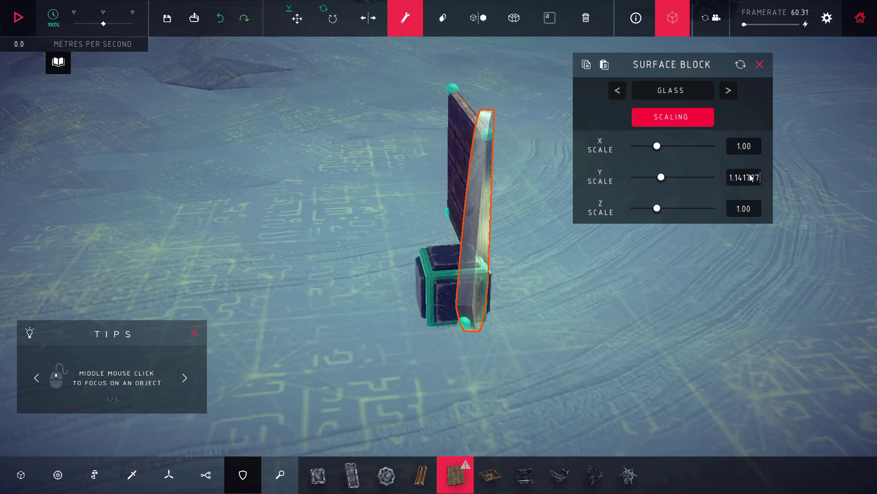
{"action": "left_click", "coordinate": [752, 178]}
{"action": "type", "text": "1"}
{"action": "key", "text": "Return"}
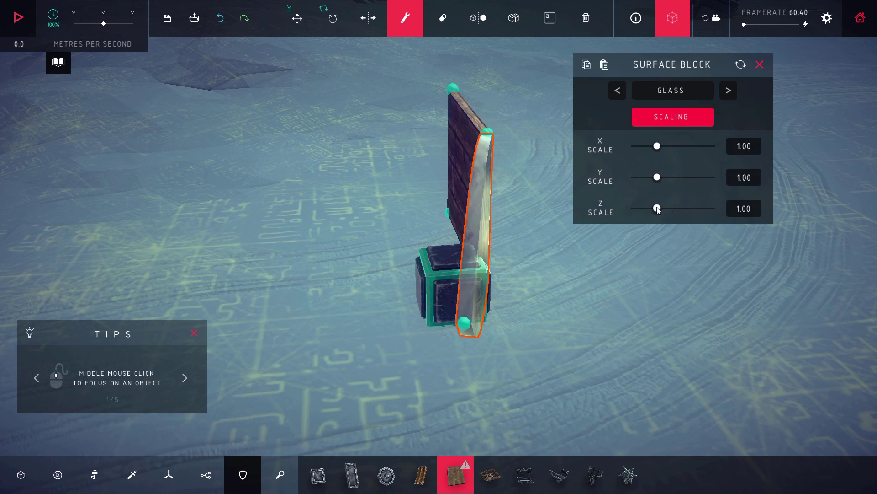
Try a Z scale of 3.00 on the glass surface, inspect it from several angles, and reset it to 1.00.
{"action": "left_click_drag", "start_coordinate": [658, 208], "coordinate": [777, 224]}
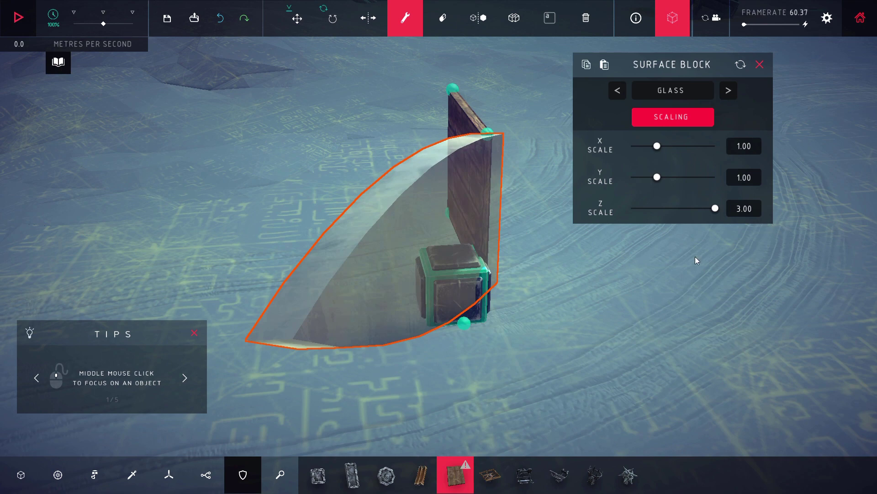
{"action": "left_click_drag", "start_coordinate": [695, 257], "coordinate": [480, 202]}
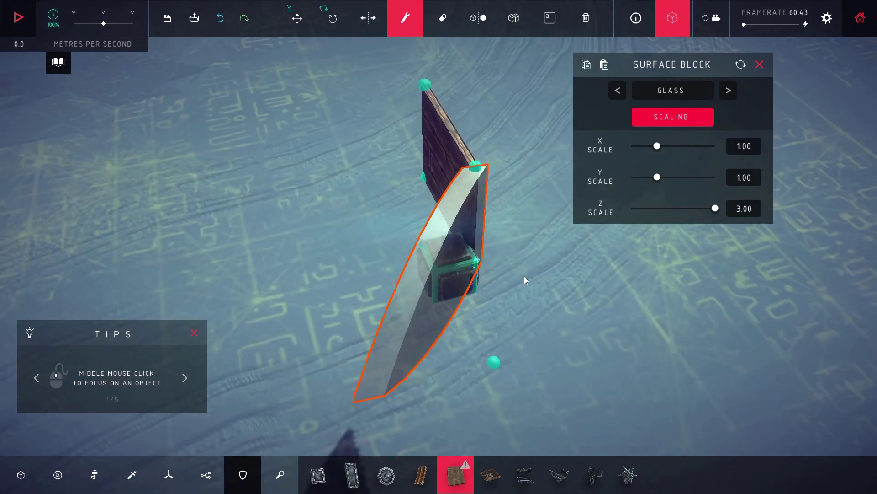
{"action": "left_click_drag", "start_coordinate": [524, 276], "coordinate": [542, 285]}
{"action": "scroll", "coordinate": [542, 284], "scroll_direction": "down", "scroll_amount": 2}
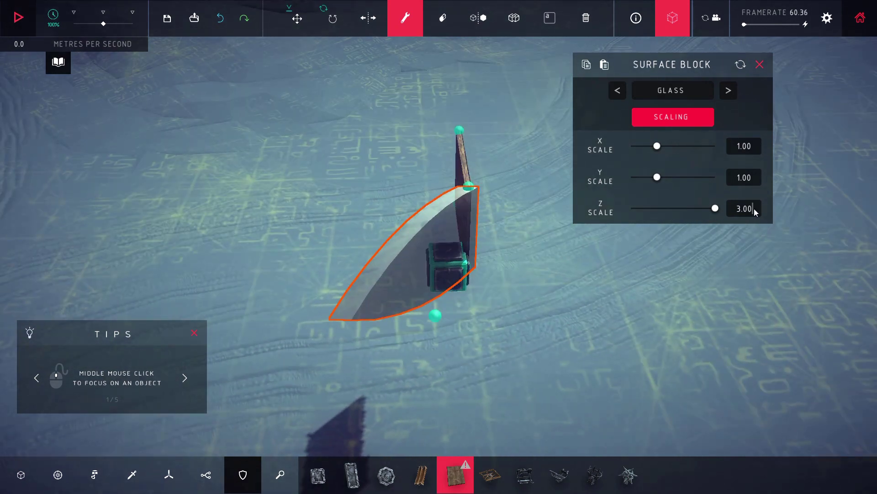
{"action": "key", "text": "BackSpace"}
{"action": "key", "text": "BackSpace"}
{"action": "key", "text": "BackSpace"}
{"action": "type", "text": "1"}
{"action": "key", "text": "Return"}
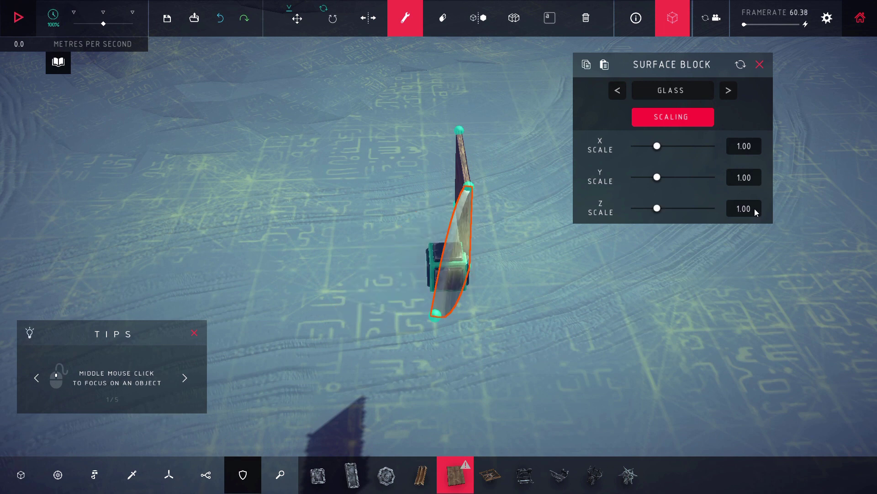
Translate the glass surface's outer tip node sideways so the surface lines up with the adjoining wooden square.
{"action": "left_click", "coordinate": [298, 19]}
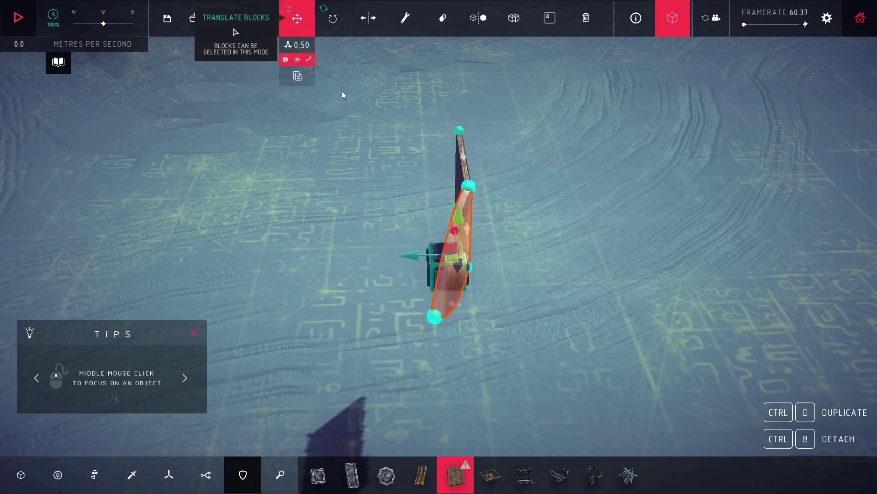
{"action": "left_click", "coordinate": [435, 317]}
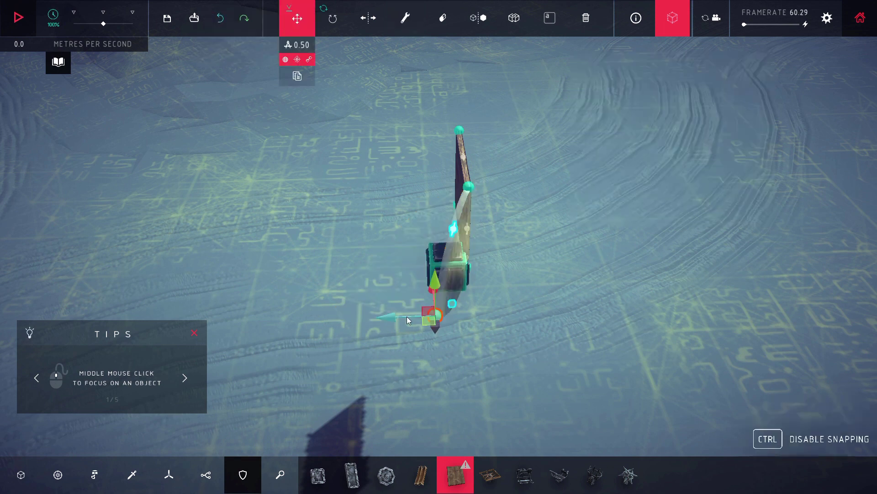
{"action": "left_click_drag", "start_coordinate": [419, 315], "coordinate": [584, 290]}
Reopen the glass surface's parameters and set its Z scale to 3.00.
{"action": "left_click_drag", "start_coordinate": [736, 361], "coordinate": [430, 38]}
{"action": "left_click", "coordinate": [406, 18]}
{"action": "left_click", "coordinate": [374, 226]}
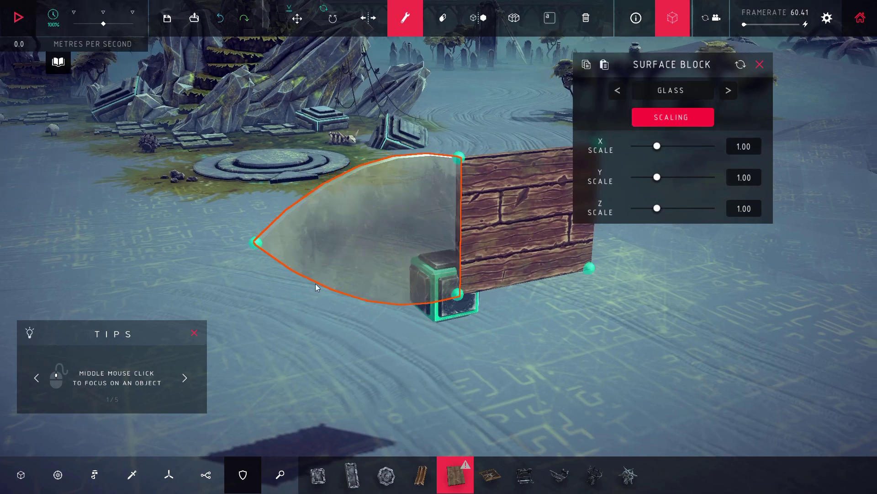
{"action": "left_click_drag", "start_coordinate": [534, 317], "coordinate": [678, 292]}
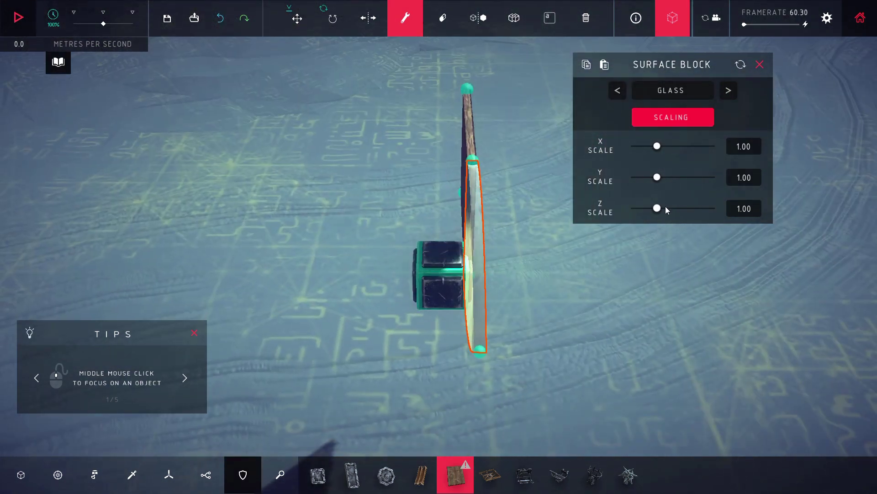
{"action": "left_click_drag", "start_coordinate": [657, 209], "coordinate": [801, 221]}
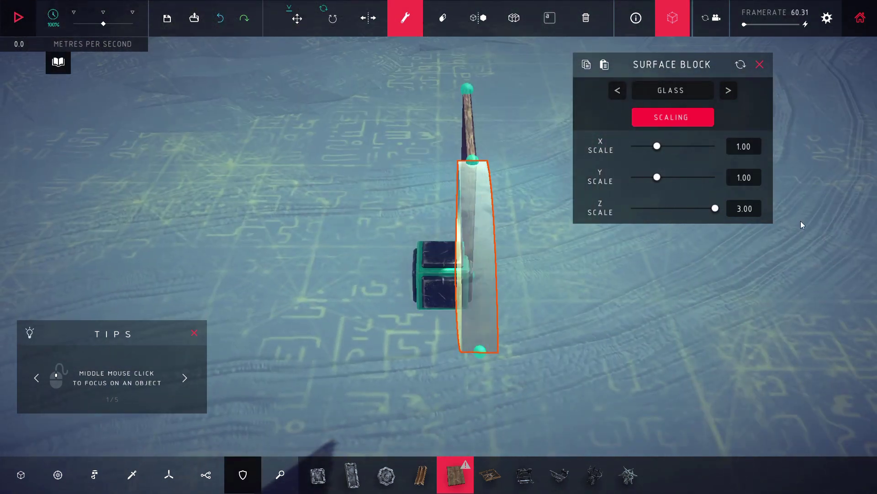
{"action": "left_click_drag", "start_coordinate": [641, 300], "coordinate": [618, 278]}
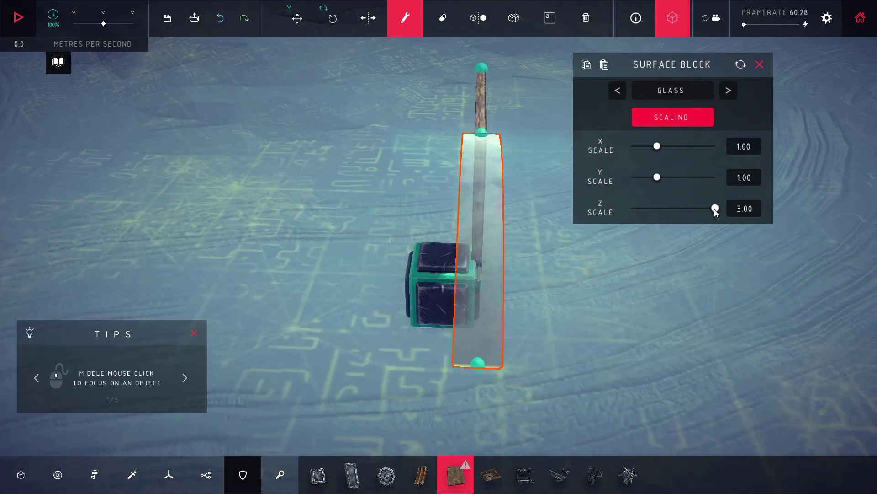
Reduce the glass surface's Z scale to about 0.23 and inspect its thickness.
{"action": "left_click_drag", "start_coordinate": [716, 211], "coordinate": [636, 212]}
{"action": "left_click_drag", "start_coordinate": [637, 294], "coordinate": [355, 273]}
{"action": "scroll", "coordinate": [347, 284], "scroll_direction": "up", "scroll_amount": 1}
{"action": "scroll", "coordinate": [346, 284], "scroll_direction": "down", "scroll_amount": 2}
{"action": "scroll", "coordinate": [355, 274], "scroll_direction": "down", "scroll_amount": 4}
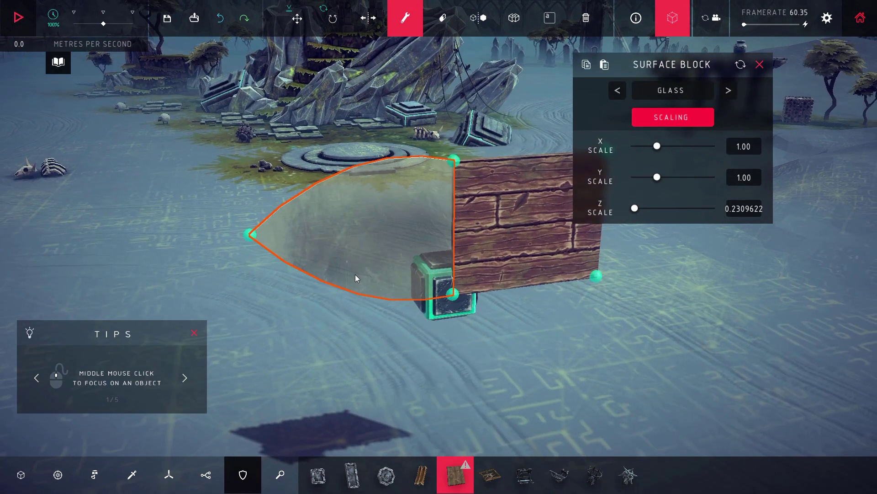
{"action": "left_click_drag", "start_coordinate": [405, 253], "coordinate": [393, 284]}
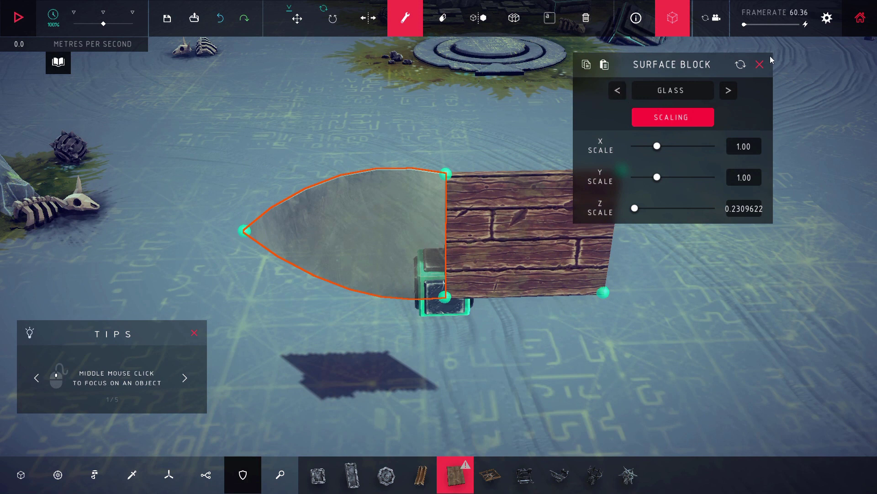
Turn off Scaling on the curved glass surface and change its material to Wood.
{"action": "left_click", "coordinate": [699, 115]}
{"action": "left_click", "coordinate": [736, 92]}
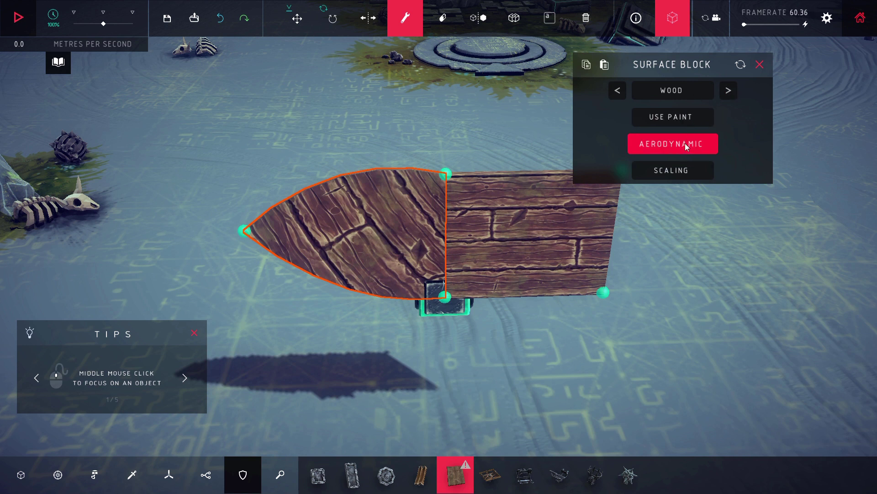
Toggle the curved surface's Aerodynamic option off and on again, and close its parameters.
{"action": "left_click", "coordinate": [661, 146]}
{"action": "left_click", "coordinate": [661, 146]}
{"action": "left_click", "coordinate": [760, 64]}
Destroy all placed surfaces so only the starting block remains.
{"action": "scroll", "coordinate": [696, 169], "scroll_direction": "down", "scroll_amount": 2}
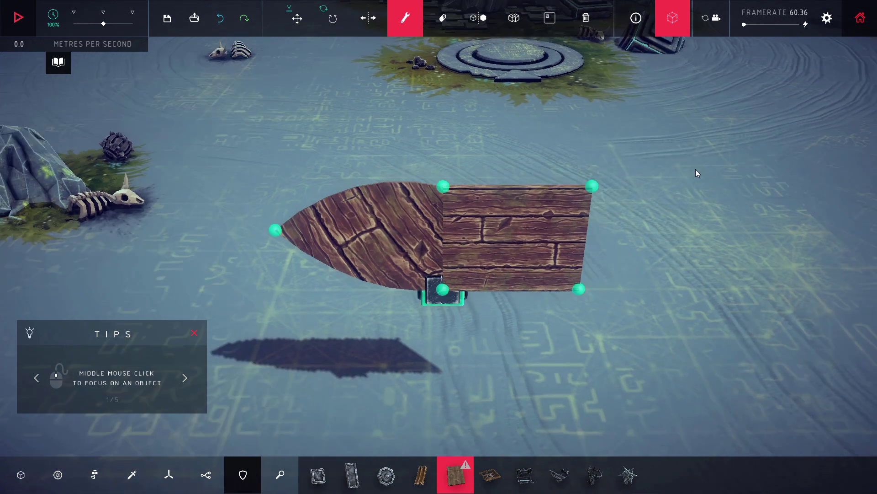
{"action": "left_click_drag", "start_coordinate": [695, 169], "coordinate": [600, 164]}
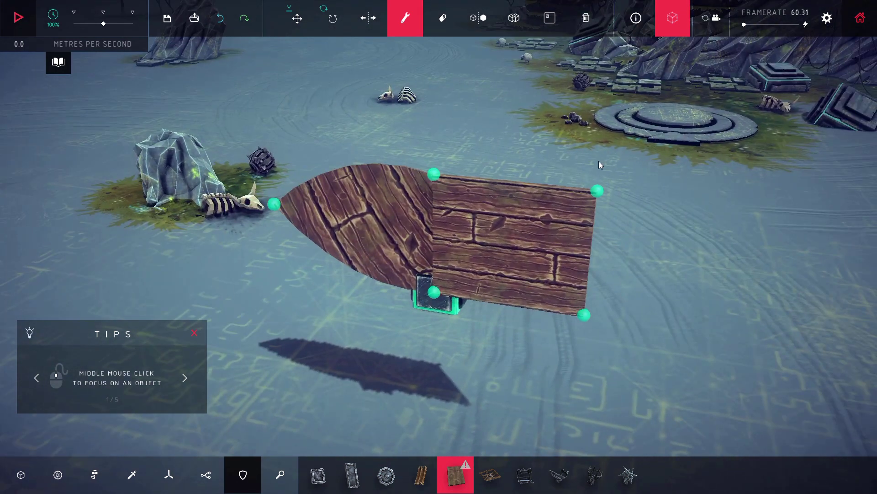
{"action": "mouse_move", "coordinate": [789, 186]}
{"action": "left_mouse_down"}
{"action": "mouse_move", "coordinate": [734, 183]}
{"action": "mouse_move", "coordinate": [788, 175]}
{"action": "left_mouse_up"}
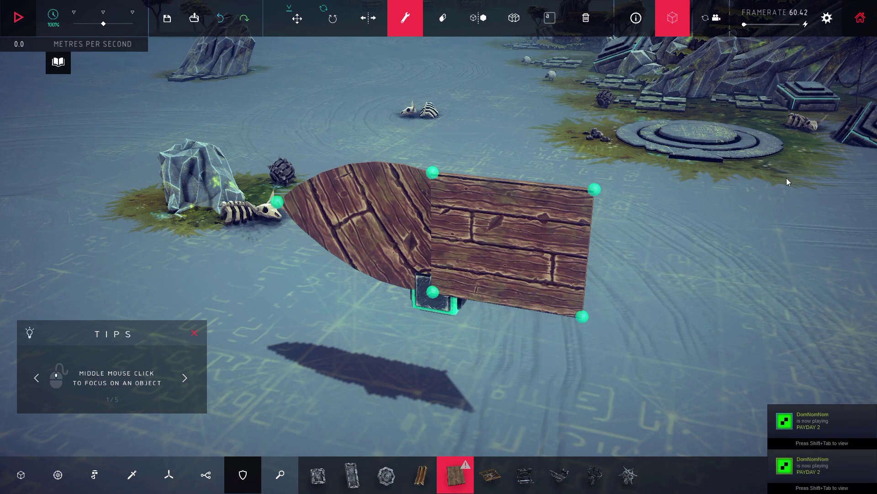
{"action": "left_click_drag", "start_coordinate": [787, 181], "coordinate": [734, 195]}
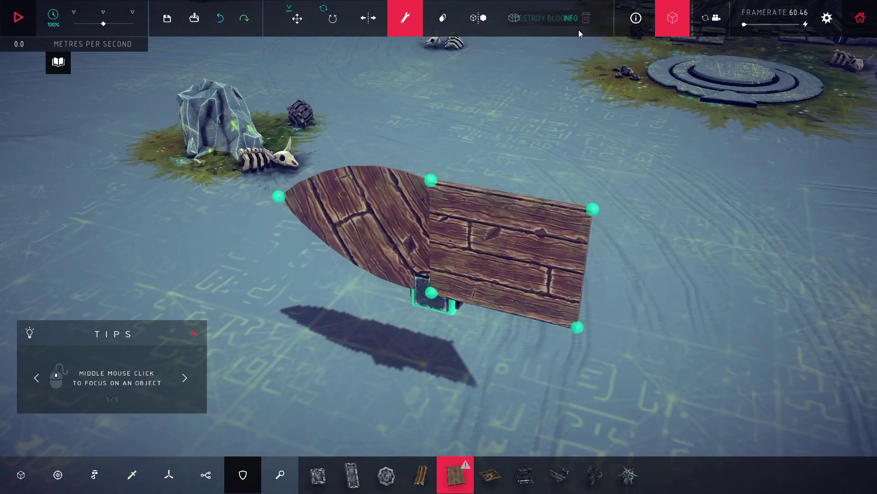
{"action": "left_click", "coordinate": [585, 20]}
{"action": "left_click", "coordinate": [585, 69]}
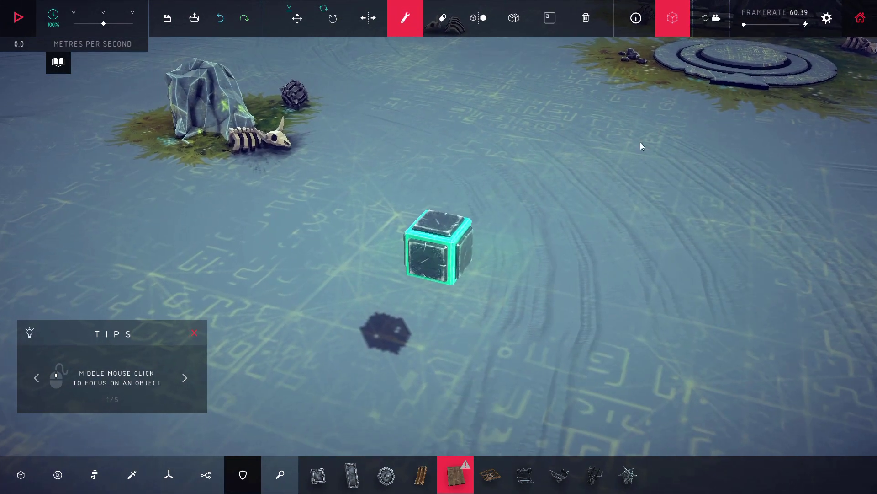
{"action": "left_click_drag", "start_coordinate": [640, 142], "coordinate": [522, 151]}
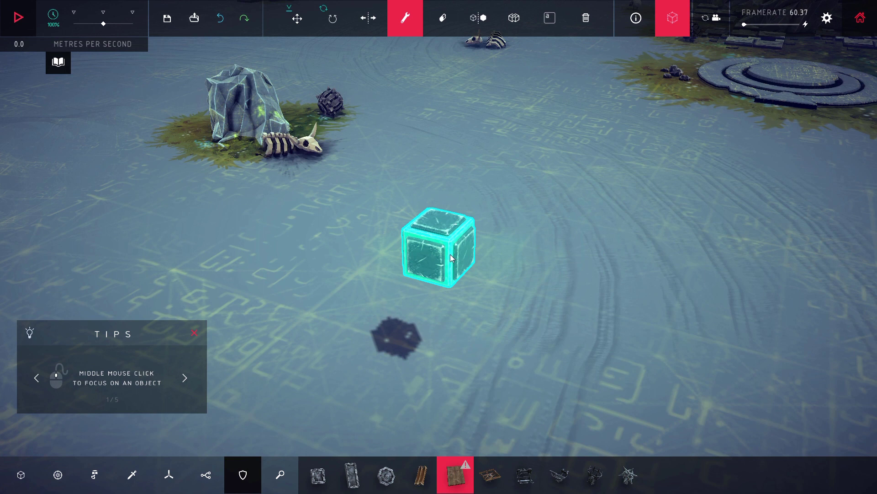
{"action": "left_click_drag", "start_coordinate": [450, 254], "coordinate": [615, 248]}
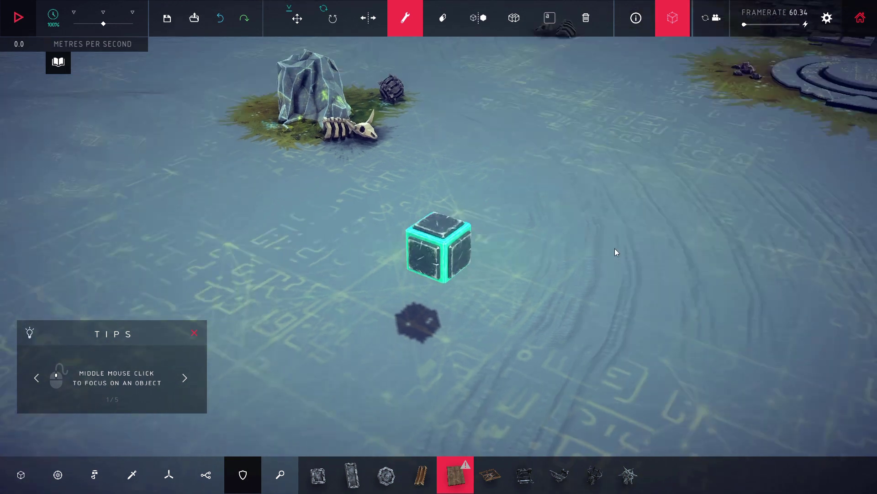
{"action": "scroll", "coordinate": [489, 222], "scroll_direction": "up", "scroll_amount": 2}
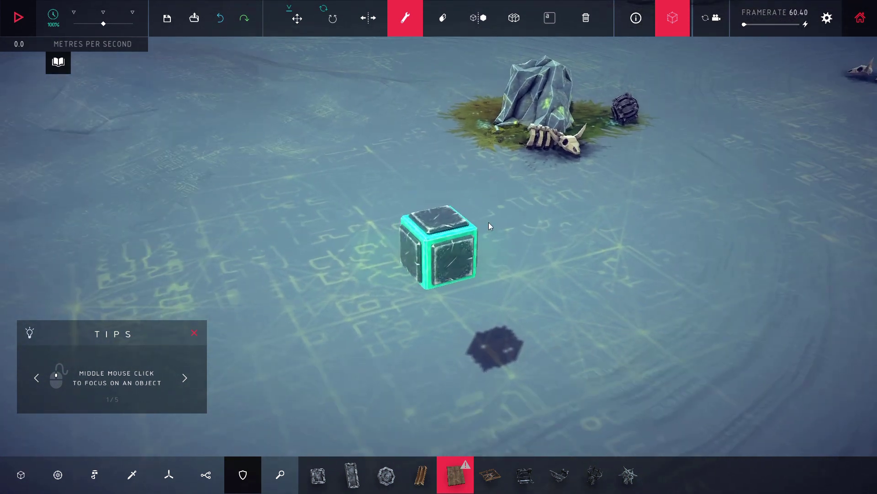
{"action": "mouse_move", "coordinate": [489, 223]}
{"action": "left_mouse_down"}
{"action": "mouse_move", "coordinate": [535, 215]}
{"action": "mouse_move", "coordinate": [495, 232]}
{"action": "left_mouse_up"}
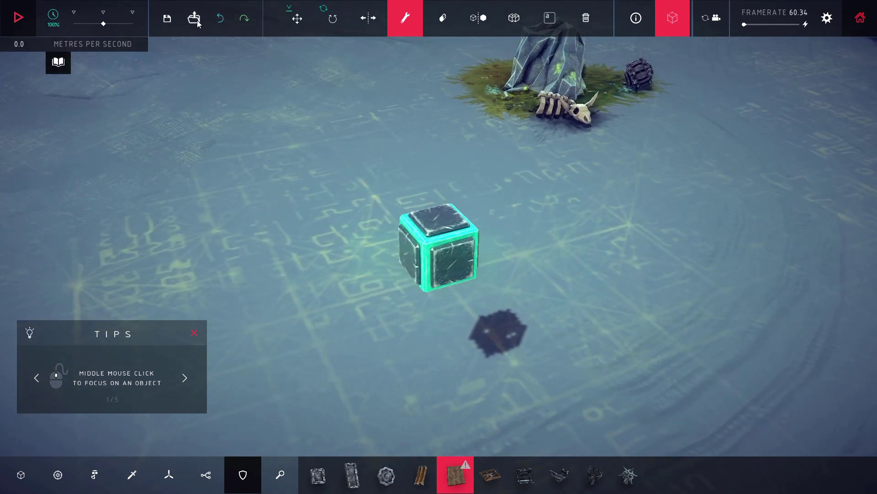
Attach the automation block with the red dial and pointer to a side face of the starting block.
{"action": "left_click", "coordinate": [94, 475]}
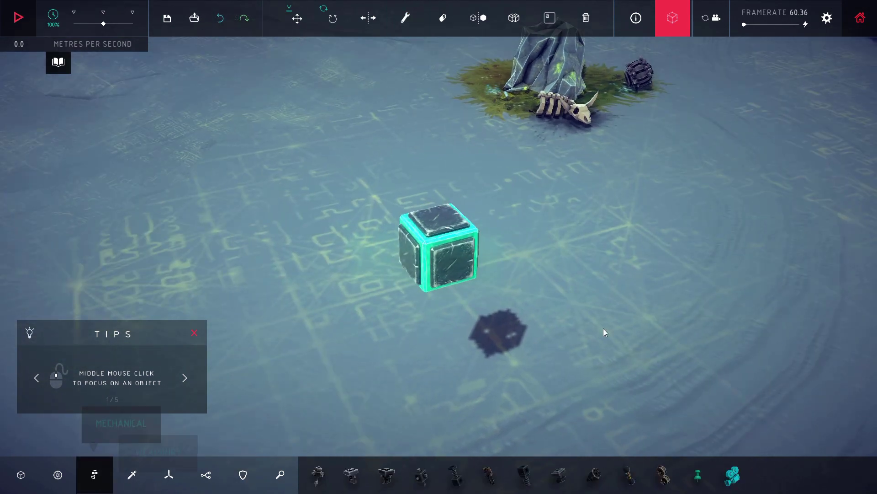
{"action": "left_click", "coordinate": [206, 476]}
{"action": "left_click_drag", "start_coordinate": [559, 315], "coordinate": [491, 367]}
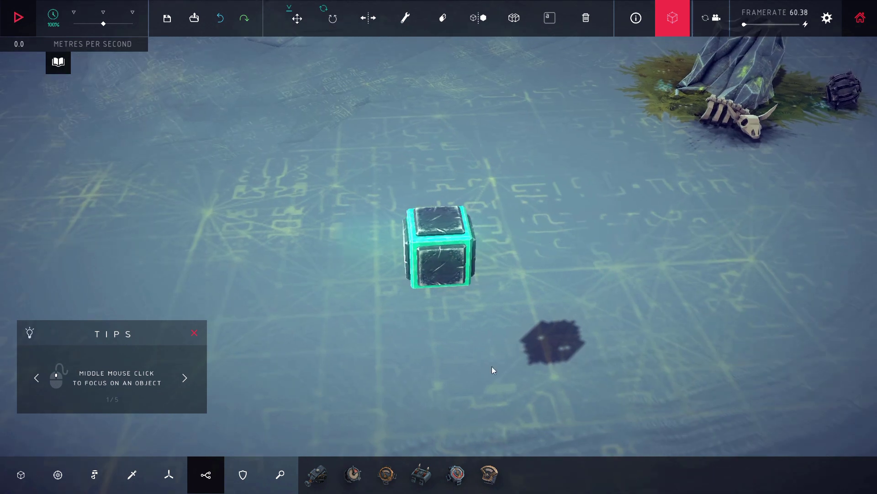
{"action": "left_click", "coordinate": [460, 481]}
{"action": "left_click_drag", "start_coordinate": [441, 340], "coordinate": [712, 256]}
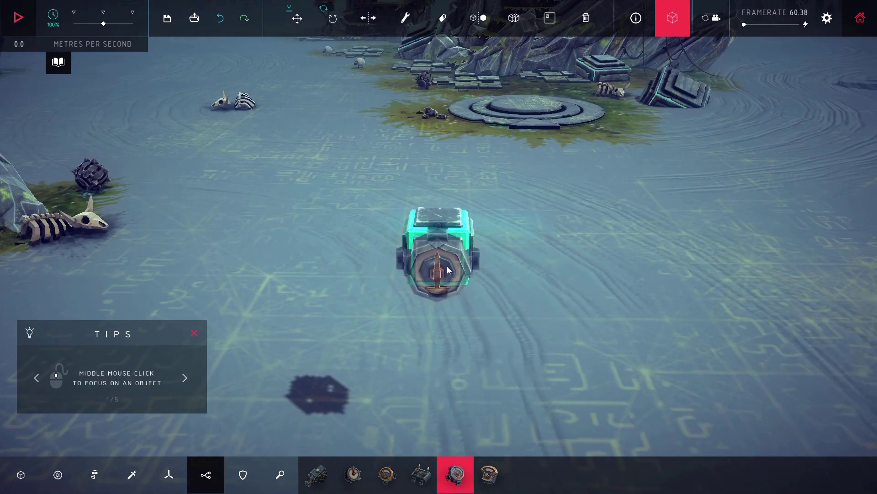
{"action": "left_click", "coordinate": [448, 269]}
Inspect the dial block and attach a Steering Hinge to the underside of the starting block.
{"action": "left_click_drag", "start_coordinate": [448, 270], "coordinate": [485, 239]}
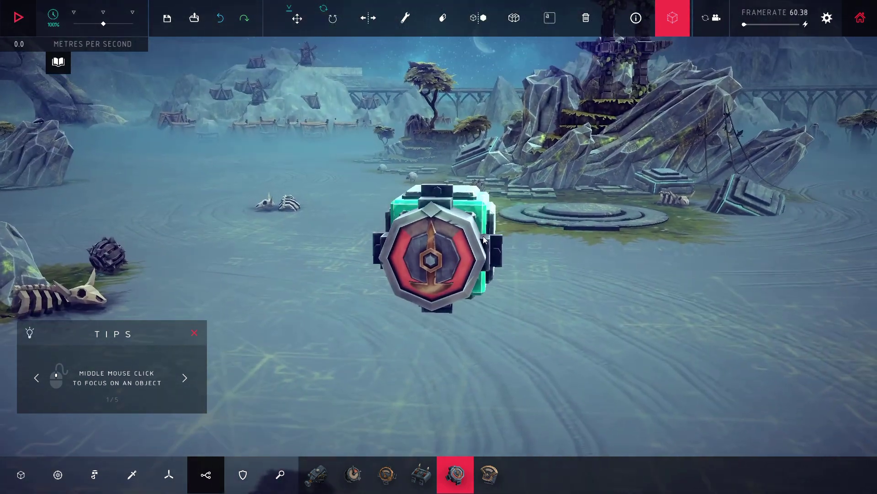
{"action": "scroll", "coordinate": [438, 273], "scroll_direction": "up", "scroll_amount": 3}
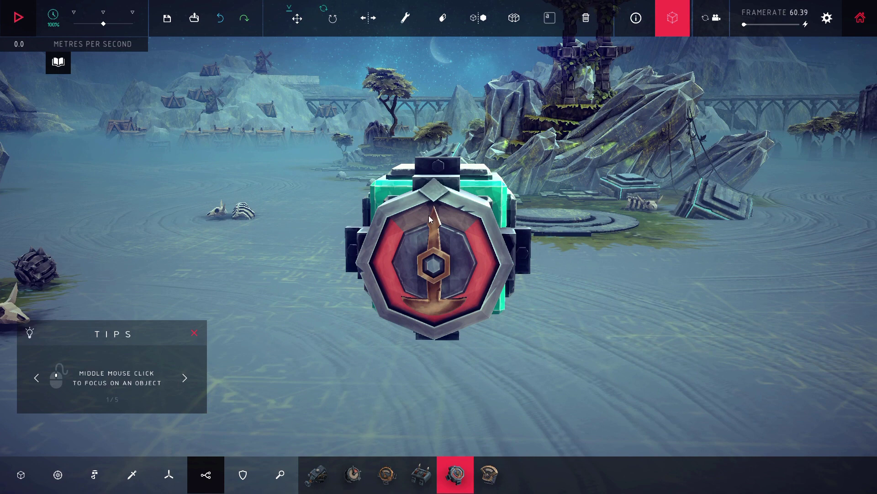
{"action": "left_click_drag", "start_coordinate": [430, 216], "coordinate": [534, 242]}
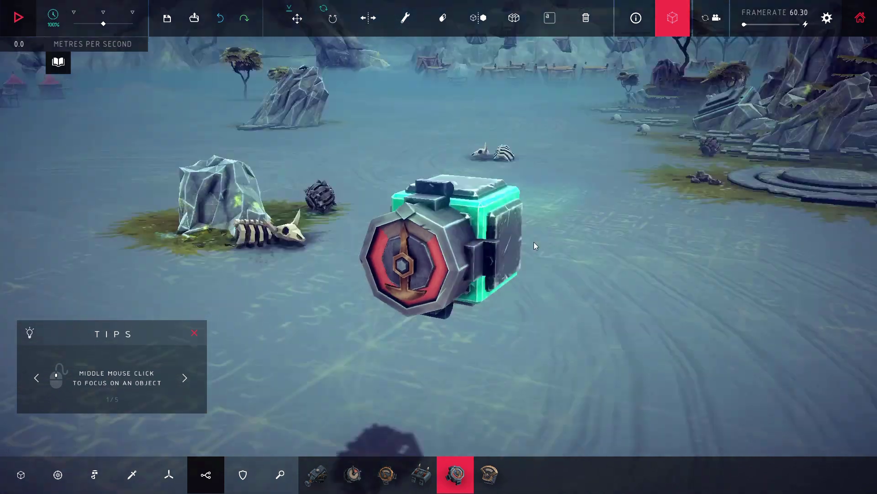
{"action": "left_click_drag", "start_coordinate": [440, 238], "coordinate": [540, 185]}
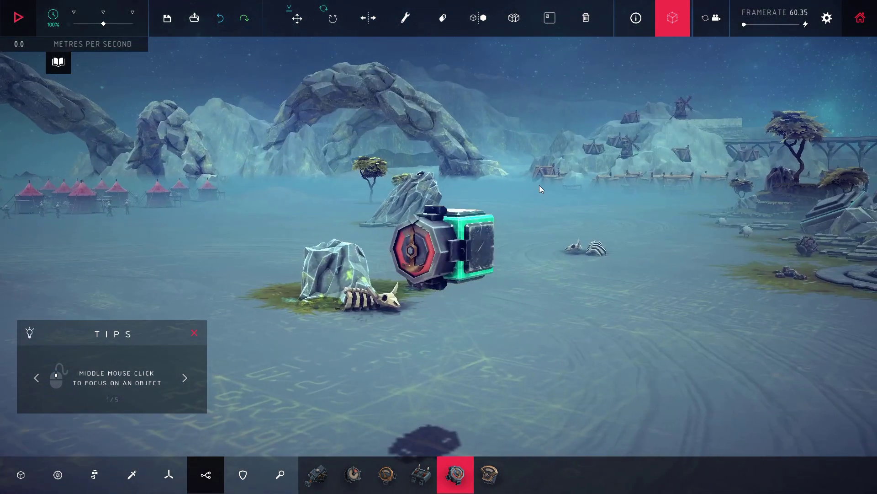
{"action": "left_click", "coordinate": [94, 474]}
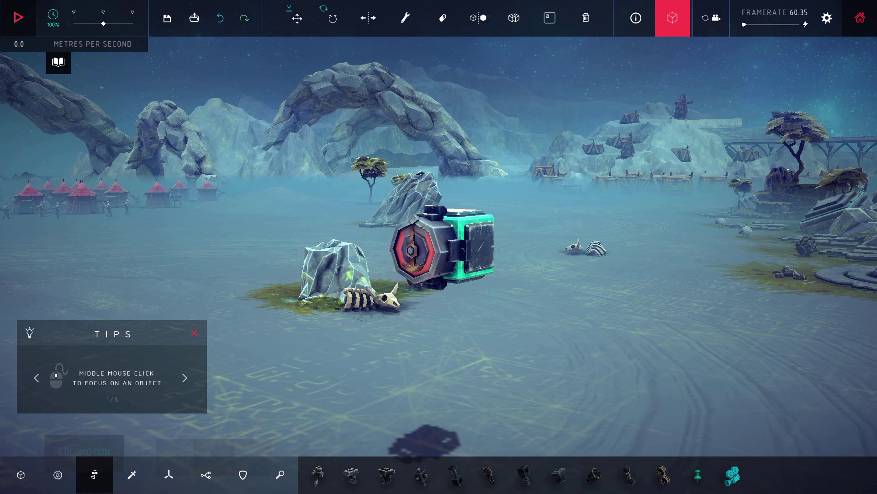
{"action": "left_click", "coordinate": [58, 474]}
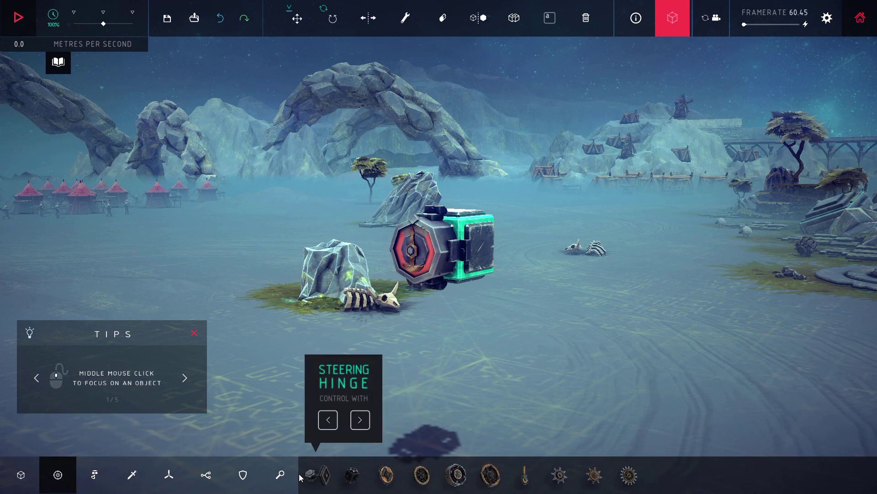
{"action": "left_click", "coordinate": [328, 477]}
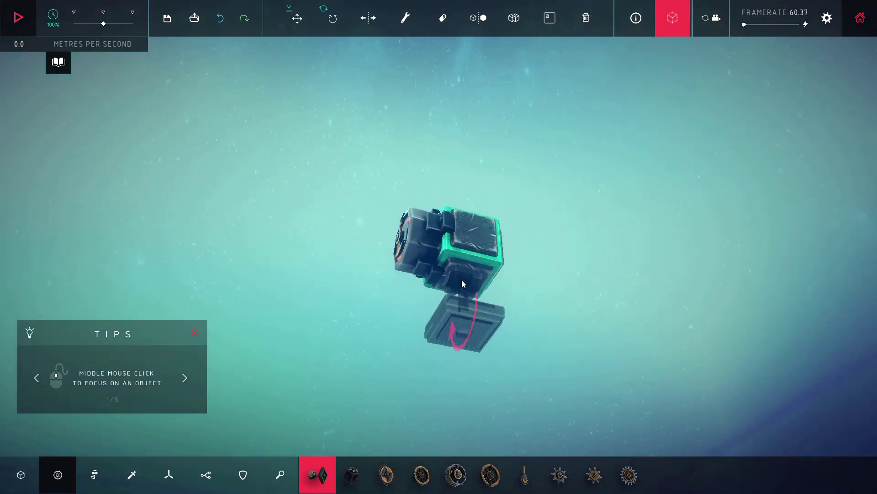
{"action": "left_click", "coordinate": [461, 280]}
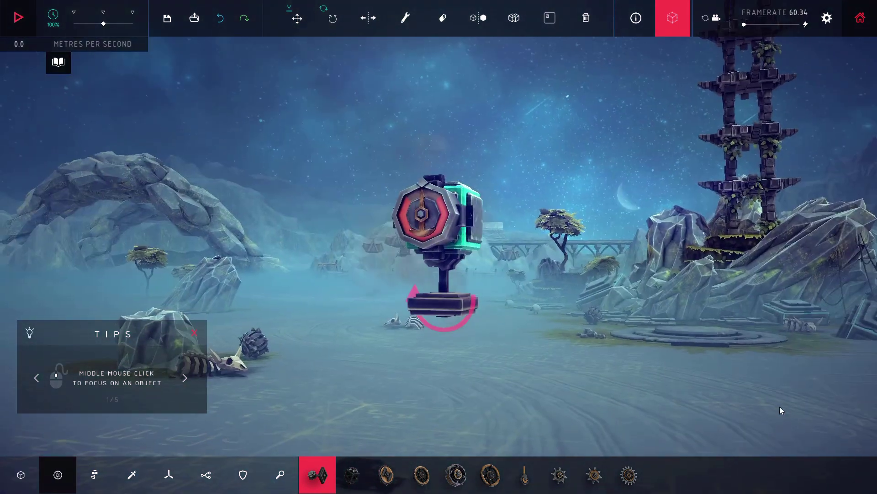
Attach two wooden logs end to end to the side face of the starting block adjacent to the dial.
{"action": "left_click_drag", "start_coordinate": [579, 339], "coordinate": [459, 336]}
{"action": "left_click", "coordinate": [20, 475]}
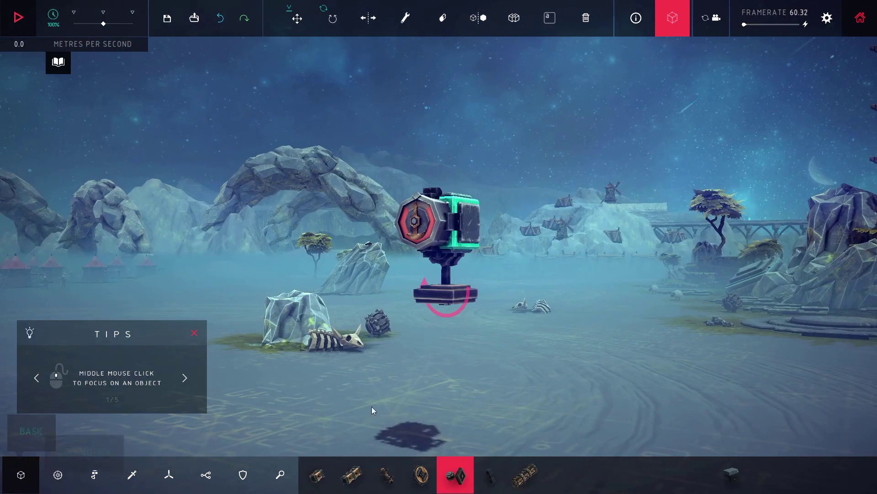
{"action": "left_click", "coordinate": [350, 476]}
{"action": "left_click", "coordinate": [525, 476]}
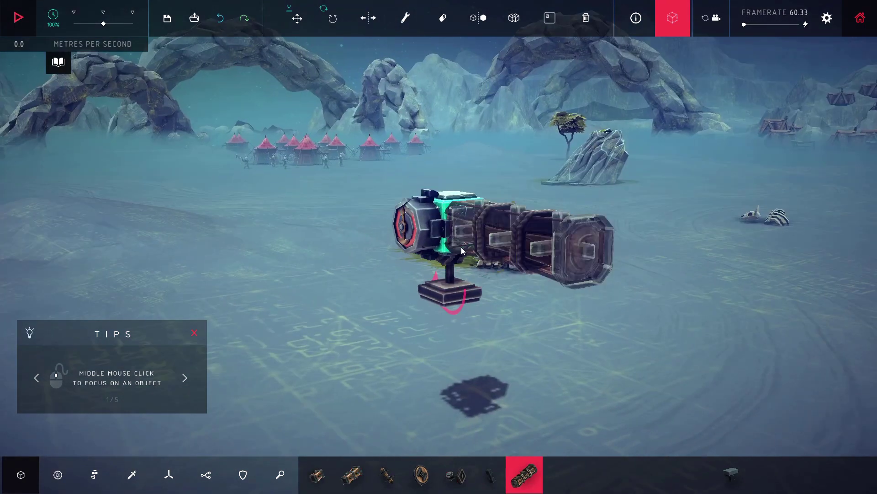
{"action": "left_click", "coordinate": [463, 248]}
{"action": "left_click_drag", "start_coordinate": [487, 268], "coordinate": [600, 254]}
{"action": "left_click", "coordinate": [599, 254]}
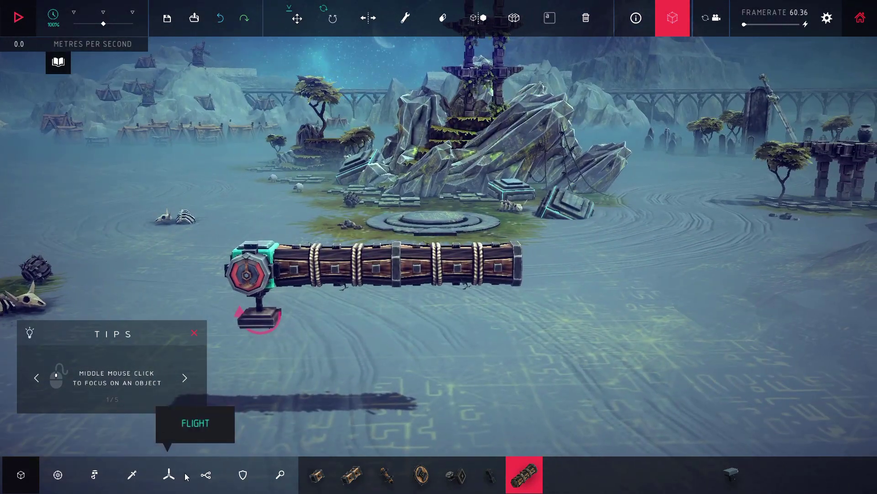
Mount a Grabber on the upper side of the wooden beam at its far end.
{"action": "left_click", "coordinate": [94, 474]}
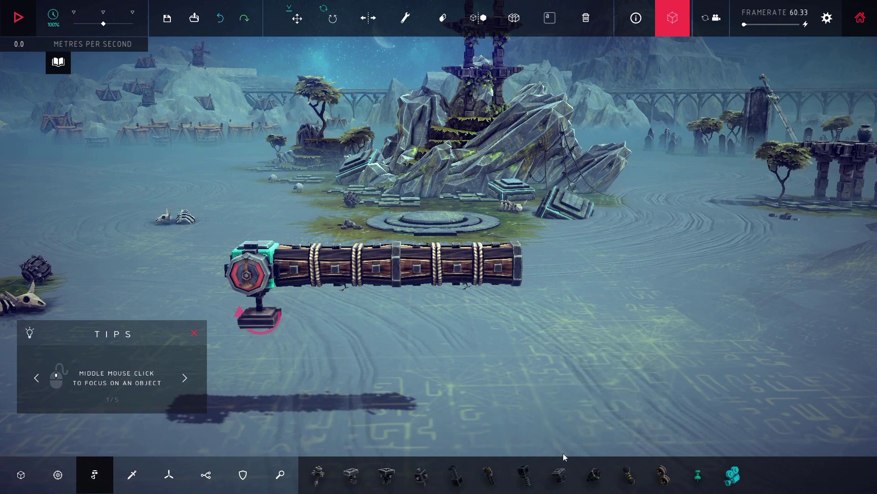
{"action": "left_click", "coordinate": [593, 476]}
{"action": "left_click_drag", "start_coordinate": [678, 239], "coordinate": [486, 274]}
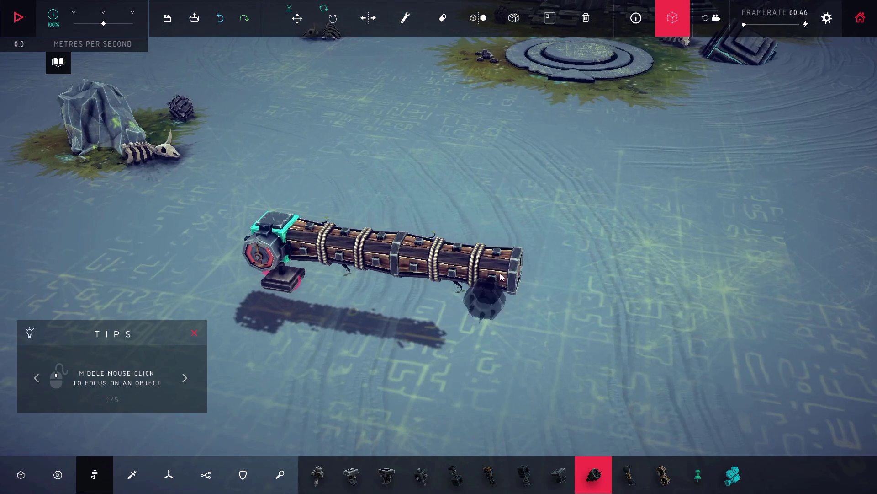
{"action": "left_click", "coordinate": [500, 258]}
{"action": "left_click_drag", "start_coordinate": [618, 286], "coordinate": [616, 260]}
{"action": "scroll", "coordinate": [616, 260], "scroll_direction": "up", "scroll_amount": 3}
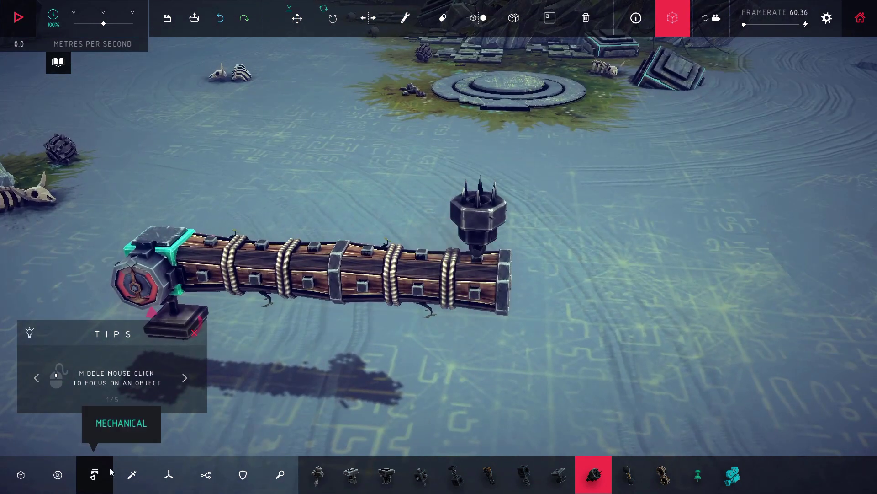
Place a Rocket on top of the Grabber, rotated so its dragon head points back towards the starting block.
{"action": "left_click", "coordinate": [132, 475]}
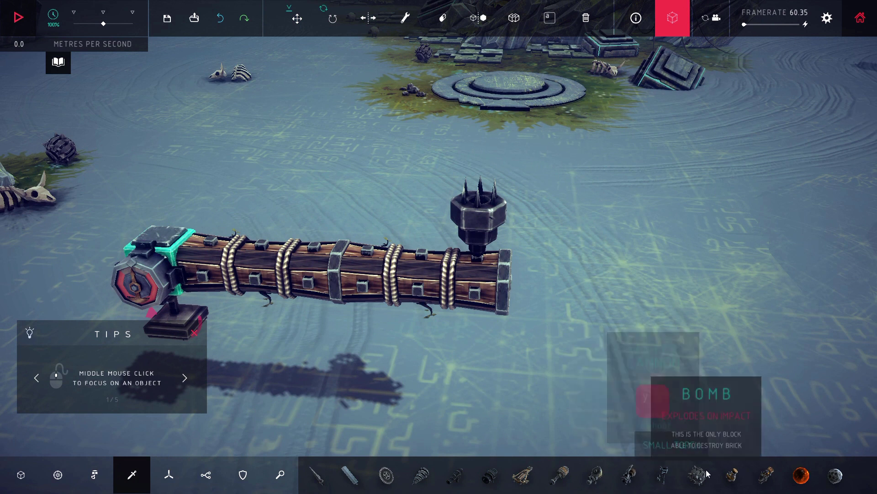
{"action": "left_click", "coordinate": [767, 477]}
{"action": "left_click_drag", "start_coordinate": [603, 256], "coordinate": [590, 282]}
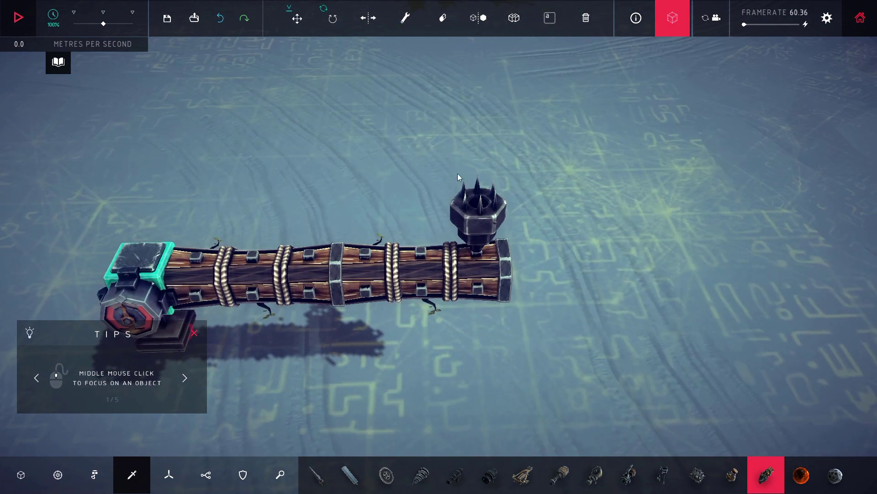
{"action": "key", "text": "r"}
{"action": "key", "text": "r"}
{"action": "key", "text": "r"}
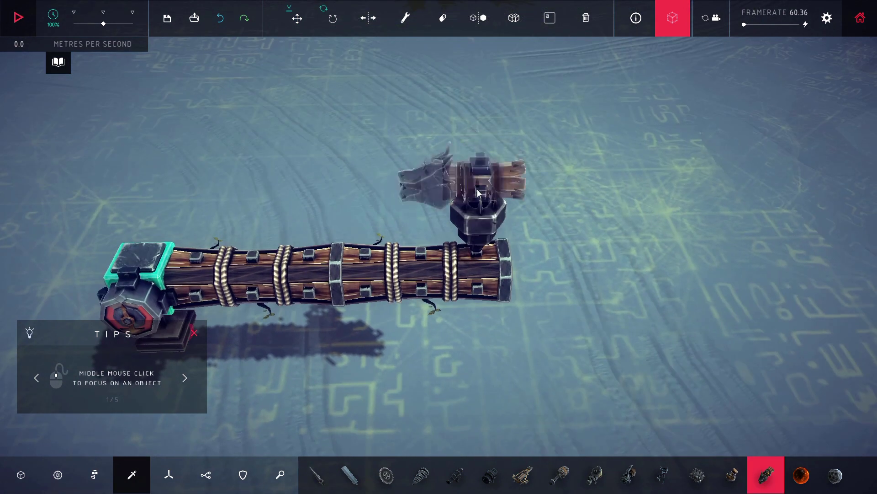
{"action": "left_click", "coordinate": [477, 190]}
{"action": "left_click_drag", "start_coordinate": [478, 191], "coordinate": [388, 138]}
Check the Rocket's launch key in its parameters and close them.
{"action": "left_click", "coordinate": [405, 18]}
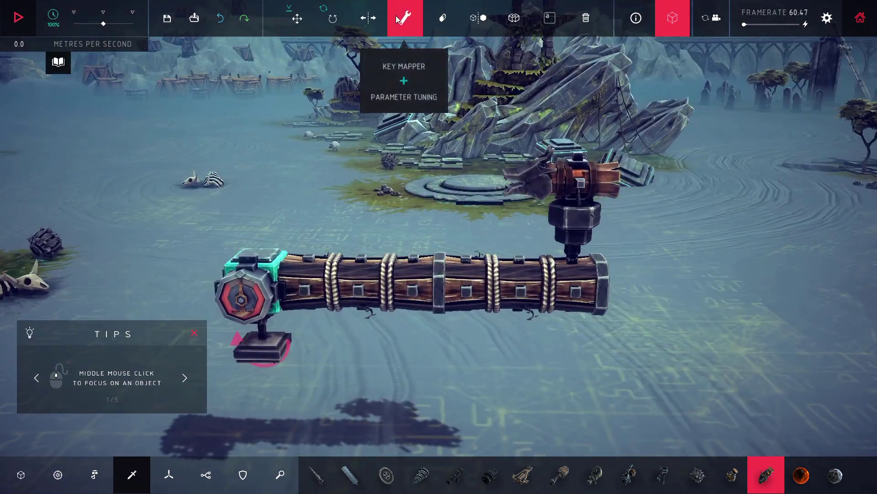
{"action": "left_click", "coordinate": [578, 169]}
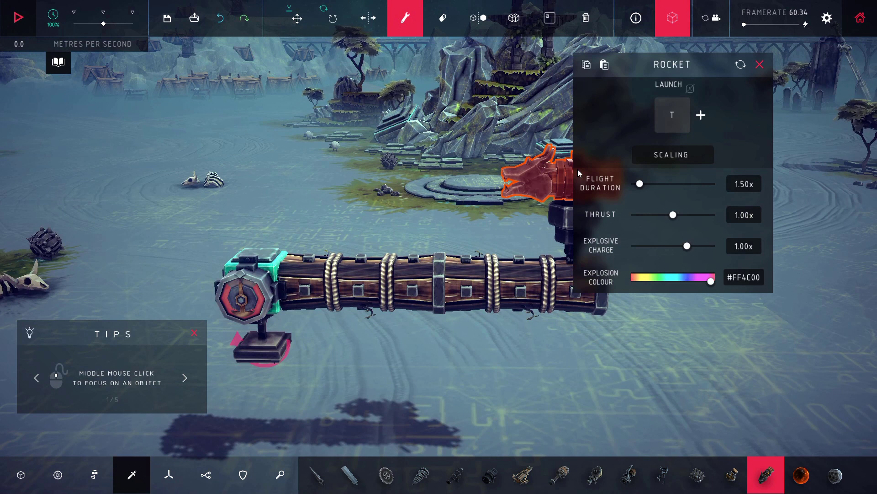
{"action": "left_click", "coordinate": [759, 65]}
Set the Anglometer's emulated key to T.
{"action": "middle_click", "coordinate": [483, 142]}
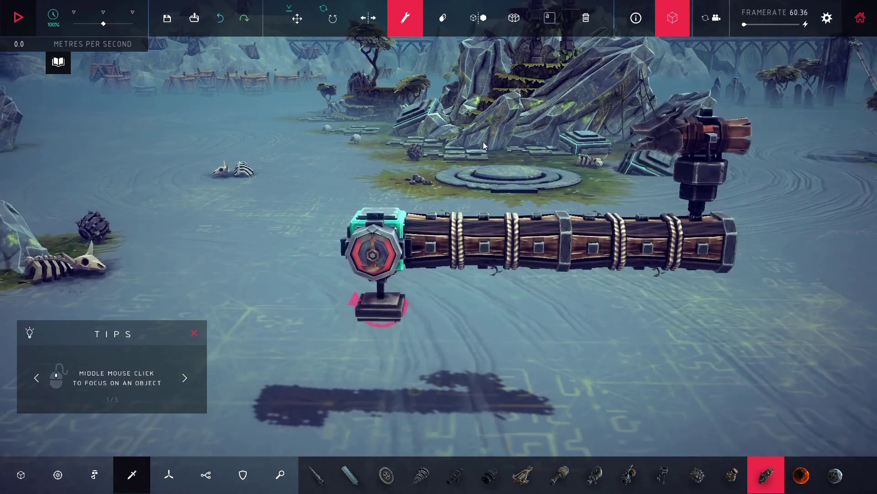
{"action": "left_click", "coordinate": [424, 226]}
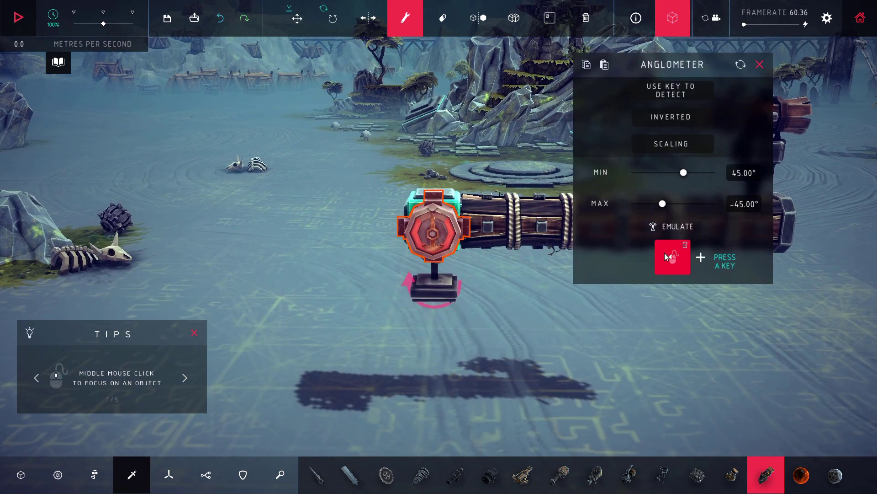
{"action": "key", "text": "t"}
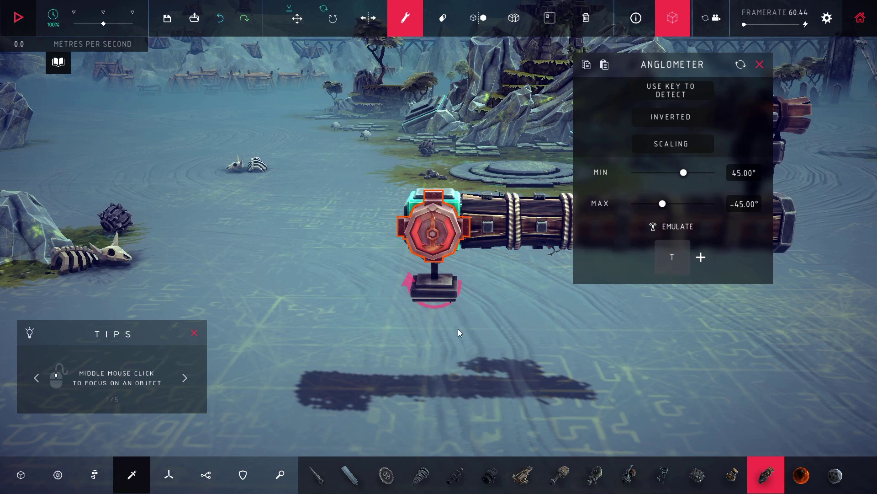
Set the Anglometer's detection range to Min -76.02331° and Max -37.03699°, and close its parameters.
{"action": "scroll", "coordinate": [458, 328], "scroll_direction": "up", "scroll_amount": 2}
{"action": "left_click_drag", "start_coordinate": [457, 302], "coordinate": [443, 273]}
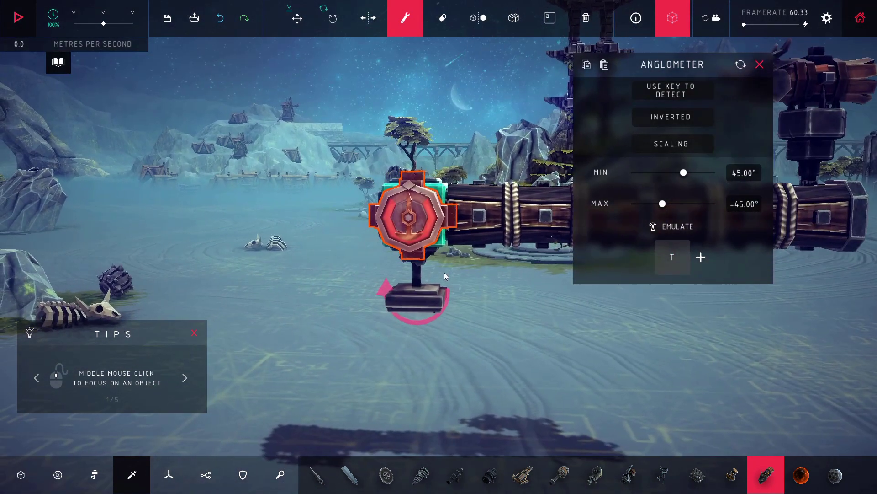
{"action": "scroll", "coordinate": [443, 273], "scroll_direction": "up", "scroll_amount": 1}
{"action": "scroll", "coordinate": [327, 180], "scroll_direction": "up", "scroll_amount": 1}
{"action": "mouse_move", "coordinate": [388, 206]}
{"action": "left_mouse_down"}
{"action": "mouse_move", "coordinate": [378, 211]}
{"action": "mouse_move", "coordinate": [383, 206]}
{"action": "left_mouse_up"}
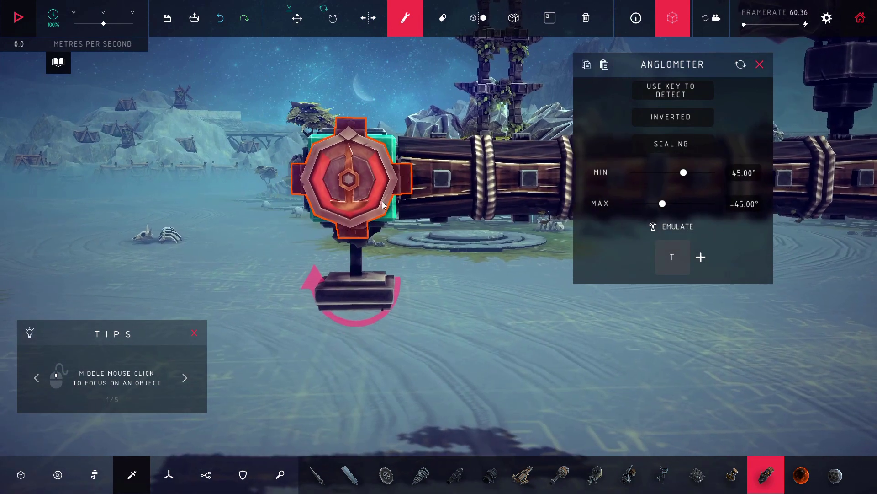
{"action": "scroll", "coordinate": [364, 196], "scroll_direction": "up", "scroll_amount": 1}
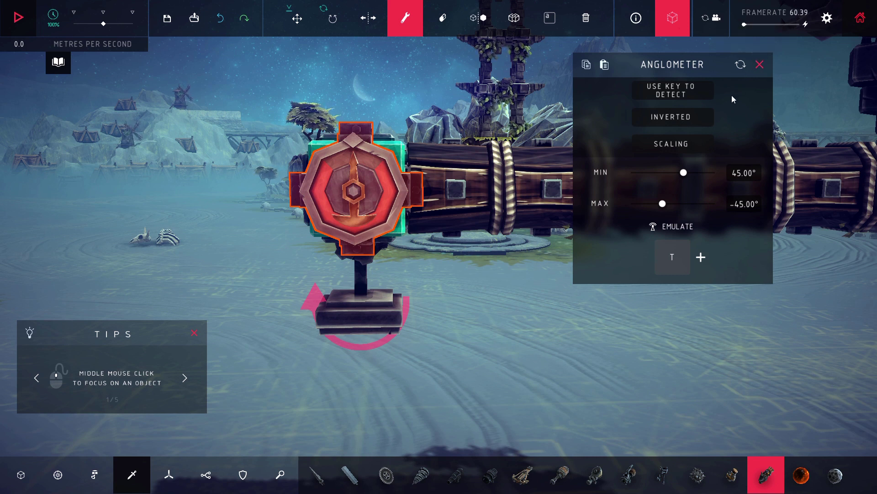
{"action": "left_click_drag", "start_coordinate": [680, 175], "coordinate": [665, 176]}
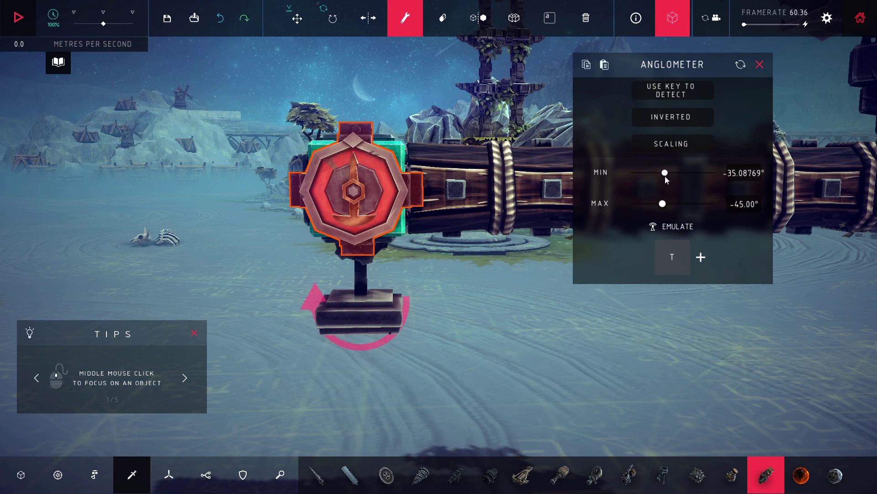
{"action": "left_click", "coordinate": [663, 204]}
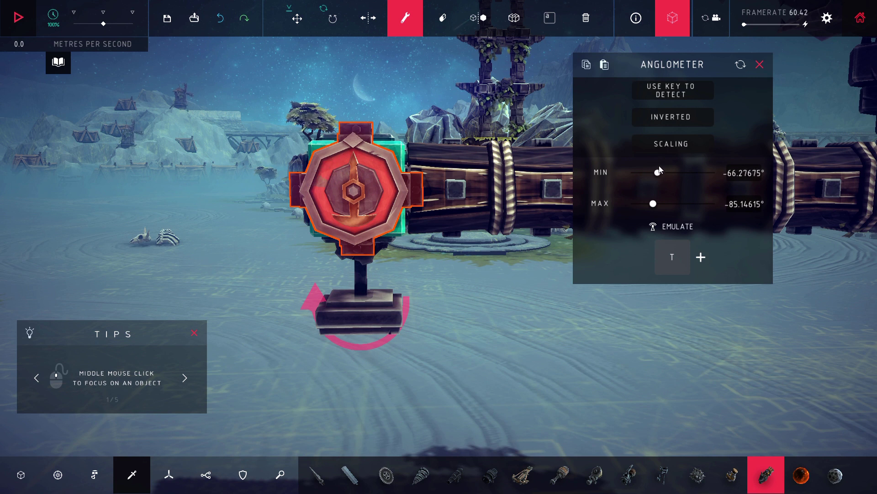
{"action": "left_click_drag", "start_coordinate": [659, 169], "coordinate": [649, 171]}
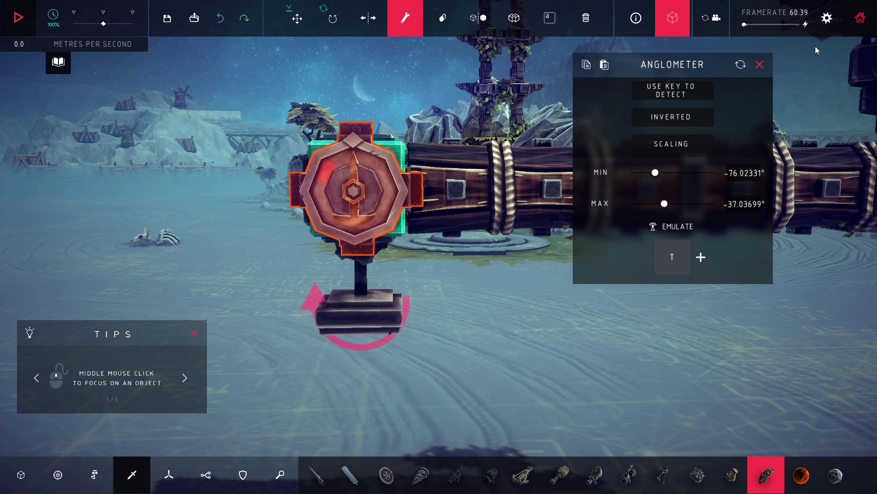
{"action": "left_click", "coordinate": [761, 64]}
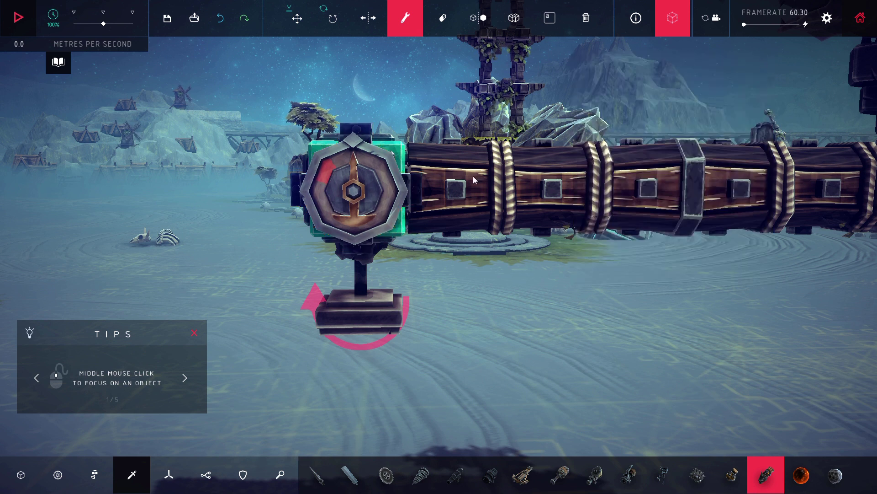
Review the Steering Hinge's steering keys and angle limits, recheck the Anglometer's settings, and close the parameters.
{"action": "left_click", "coordinate": [361, 293]}
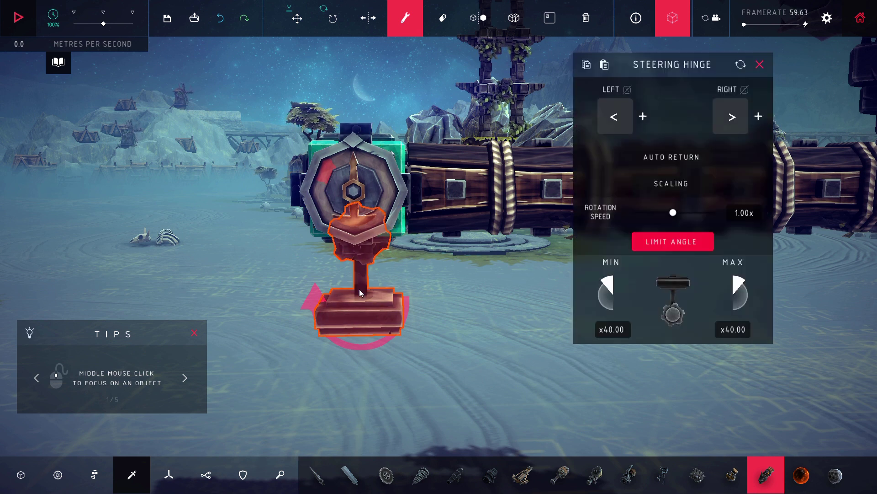
{"action": "left_click", "coordinate": [759, 65]}
{"action": "scroll", "coordinate": [732, 108], "scroll_direction": "down", "scroll_amount": 6}
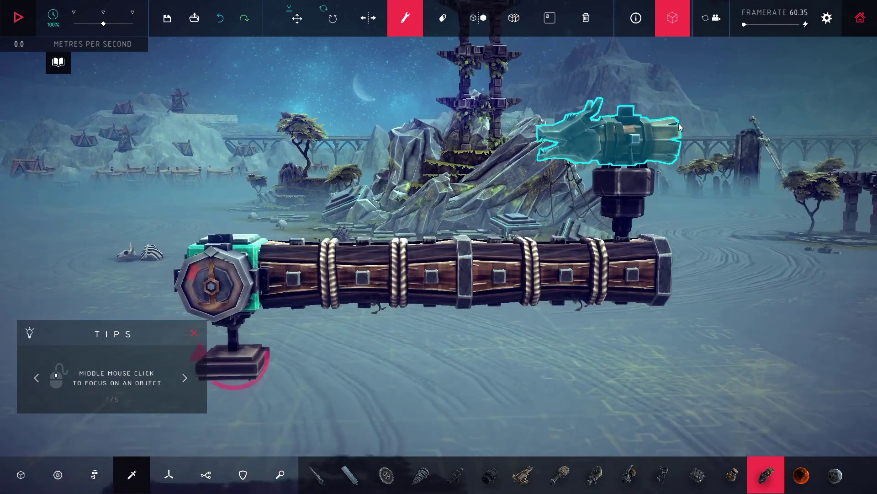
{"action": "left_click", "coordinate": [255, 296]}
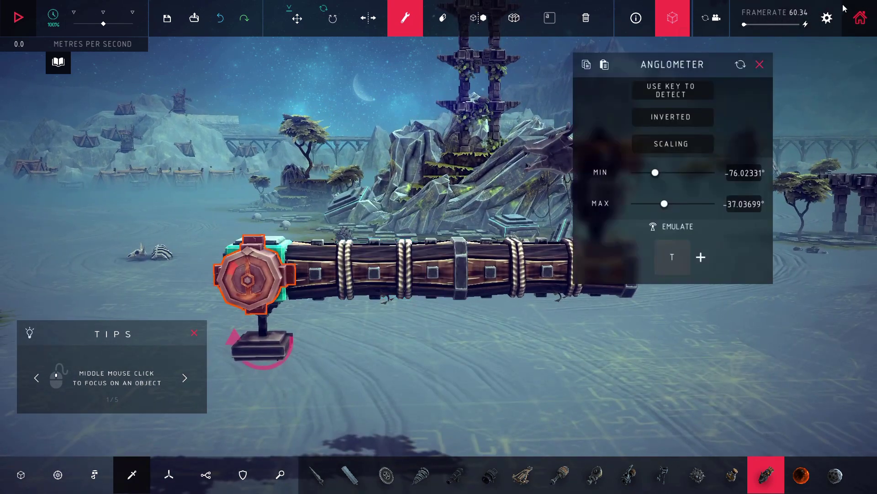
{"action": "left_click", "coordinate": [759, 64]}
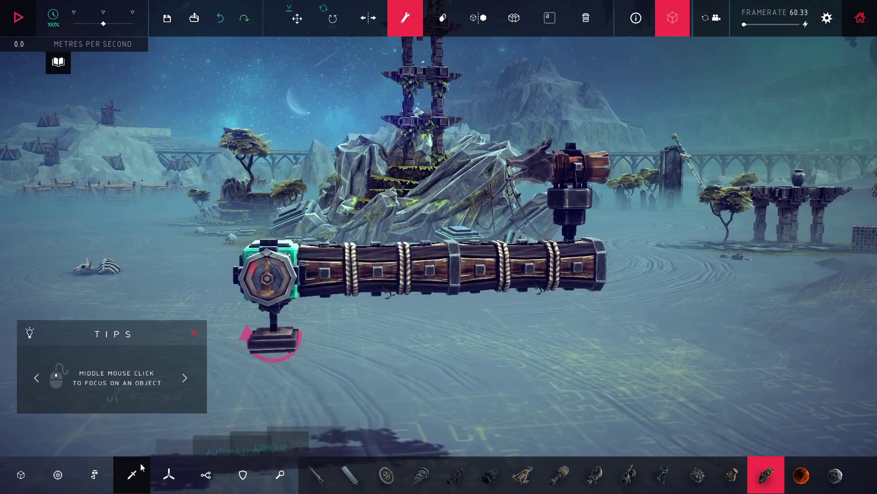
Place a green pin block on the Steering Hinge's base beneath the starting block.
{"action": "left_click", "coordinate": [23, 478]}
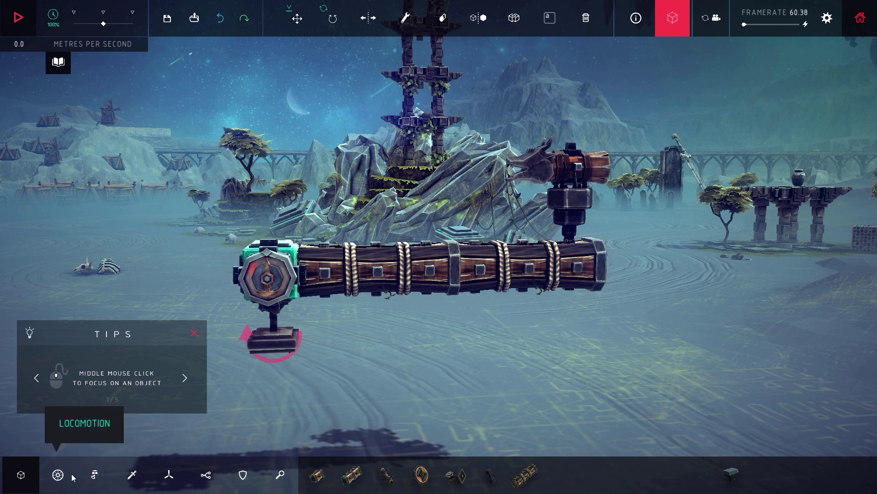
{"action": "left_click", "coordinate": [212, 478]}
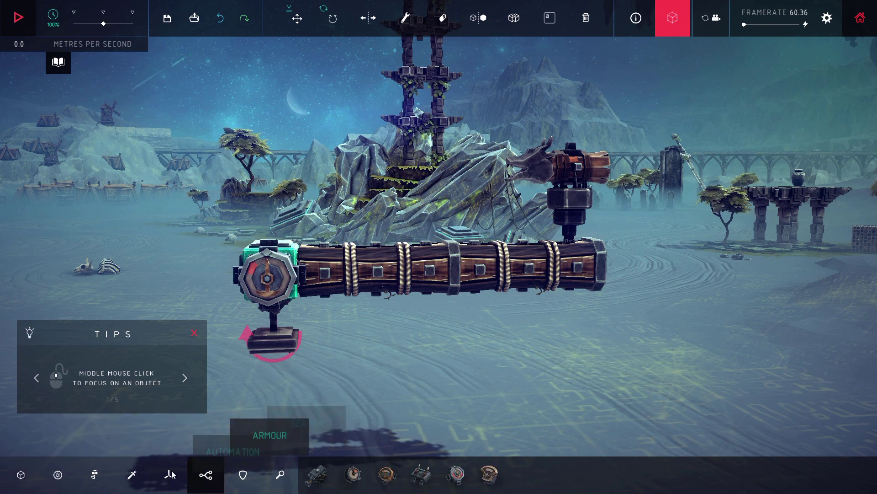
{"action": "left_click", "coordinate": [136, 475]}
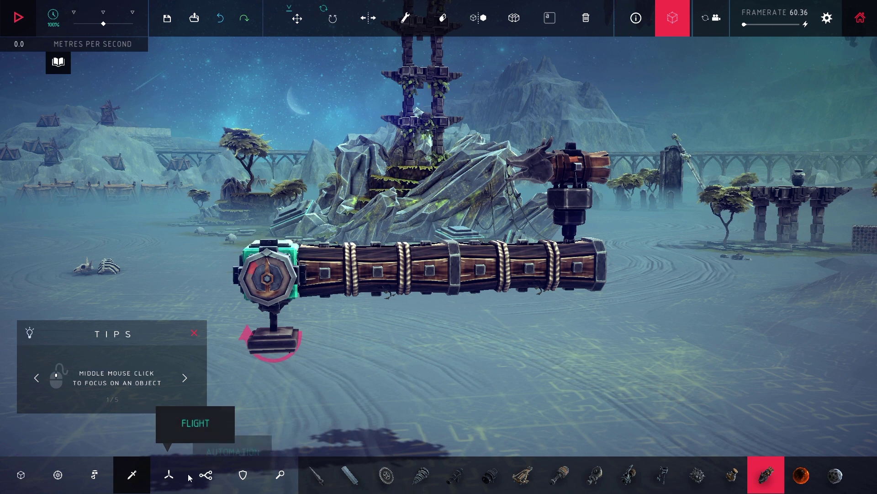
{"action": "left_click", "coordinate": [94, 475]}
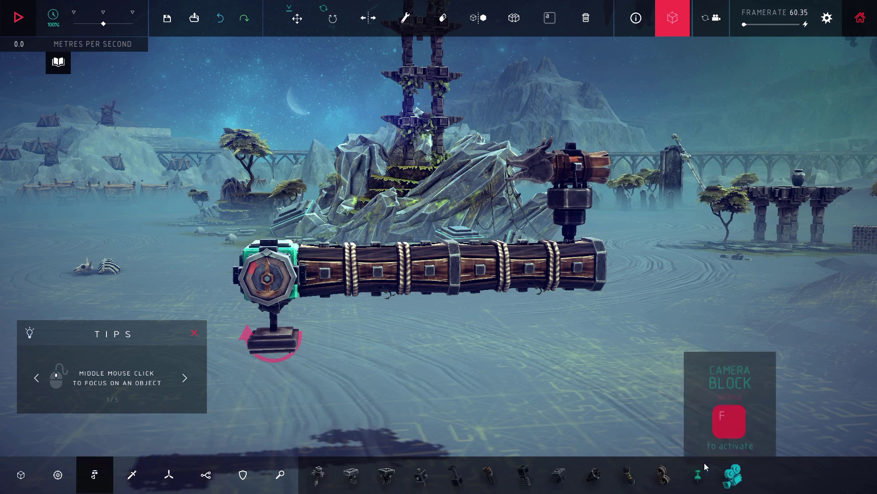
{"action": "left_click", "coordinate": [698, 475]}
{"action": "left_click", "coordinate": [277, 337]}
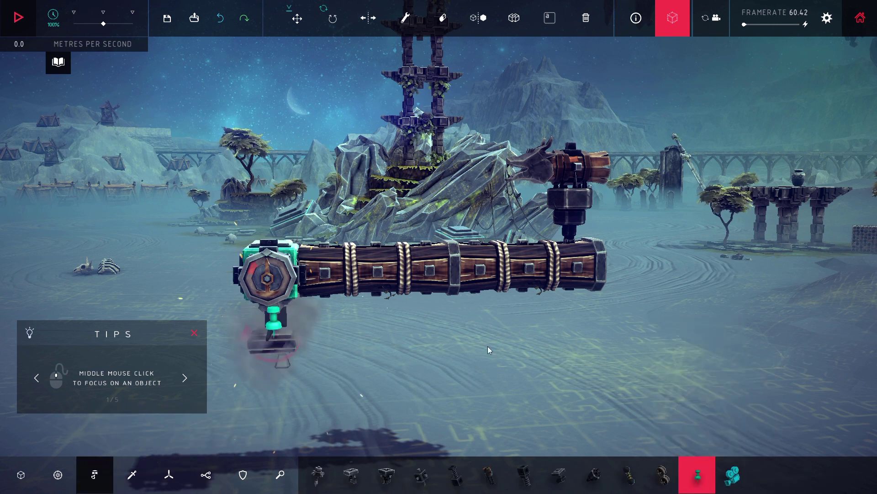
Run the simulation, examine the pinned machine and its dial from the front, and stop the simulation.
{"action": "left_click_drag", "start_coordinate": [751, 277], "coordinate": [698, 302]}
{"action": "key", "text": "space"}
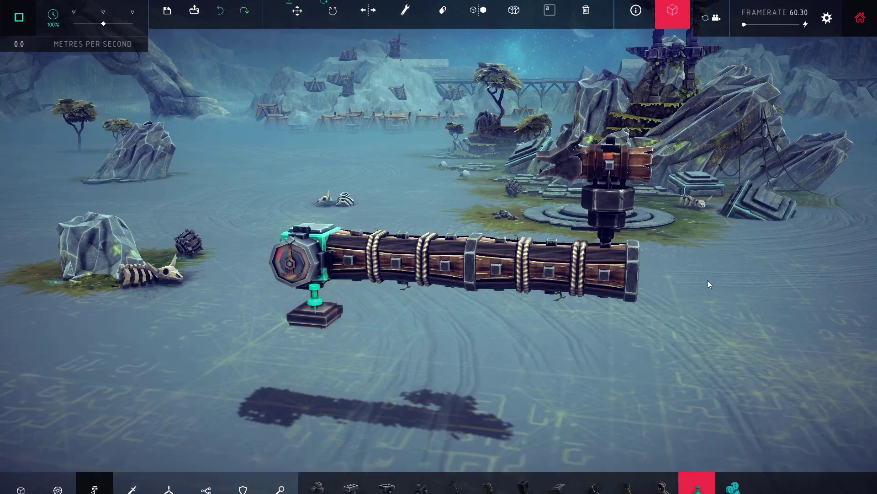
{"action": "left_click_drag", "start_coordinate": [720, 279], "coordinate": [760, 264]}
{"action": "scroll", "coordinate": [342, 222], "scroll_direction": "up", "scroll_amount": 2}
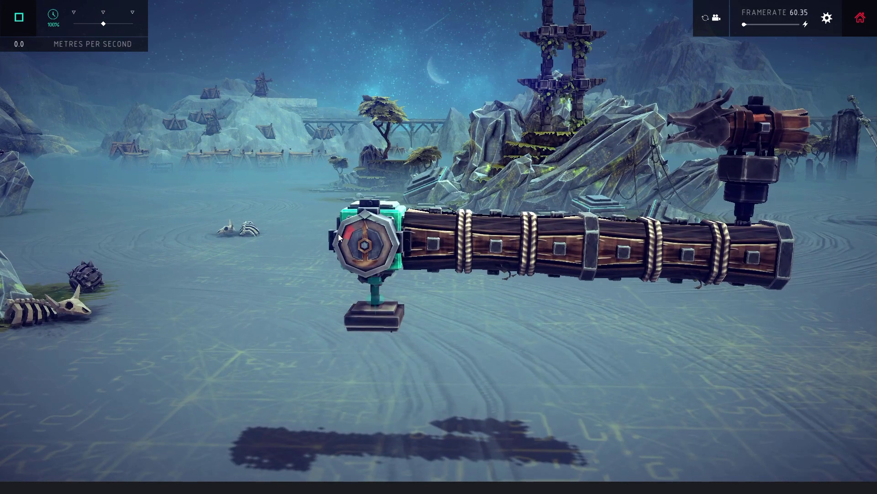
{"action": "scroll", "coordinate": [748, 128], "scroll_direction": "down", "scroll_amount": 3}
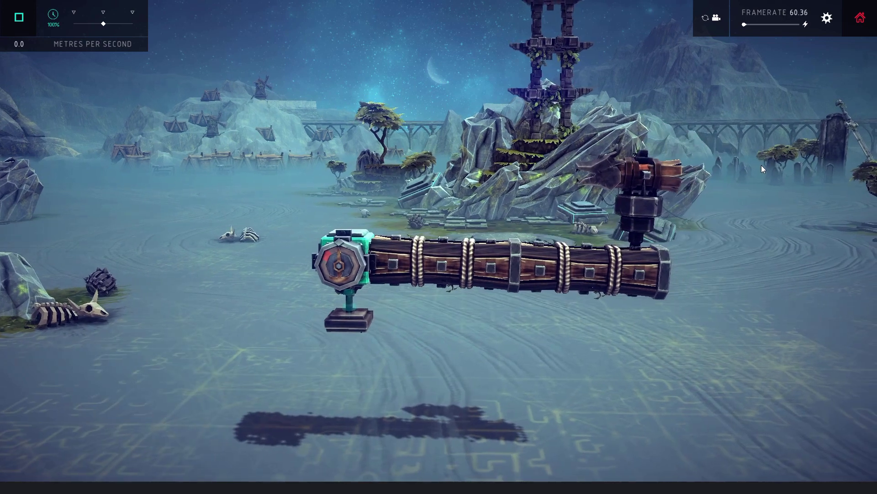
{"action": "key", "text": "space"}
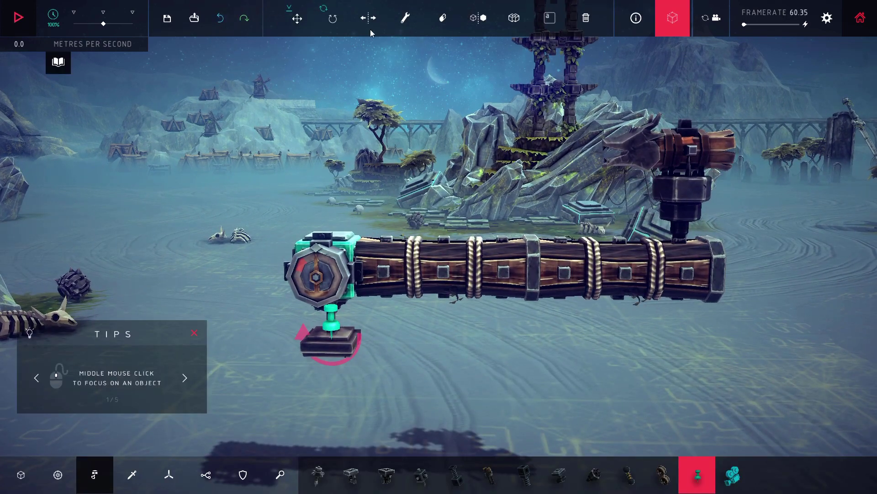
Set the Detach key of the Grabber holding the rocket to T and close its parameters.
{"action": "left_click", "coordinate": [406, 18]}
{"action": "left_click", "coordinate": [689, 196]}
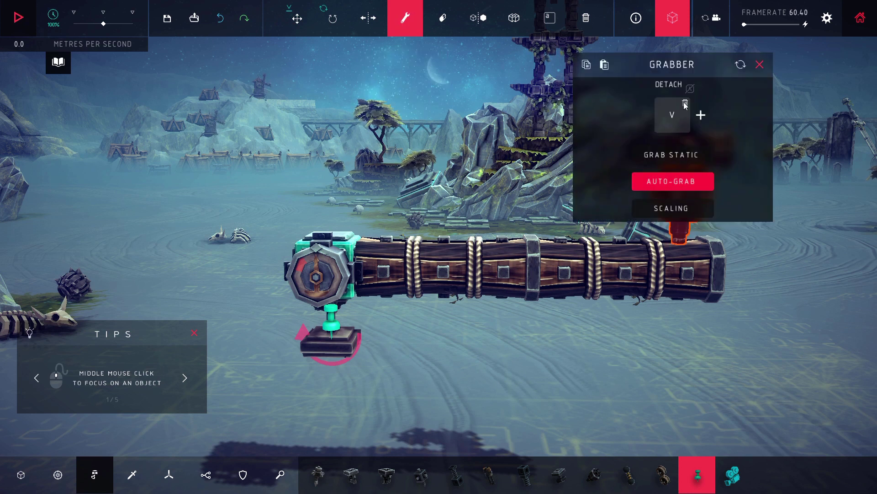
{"action": "left_click", "coordinate": [679, 116]}
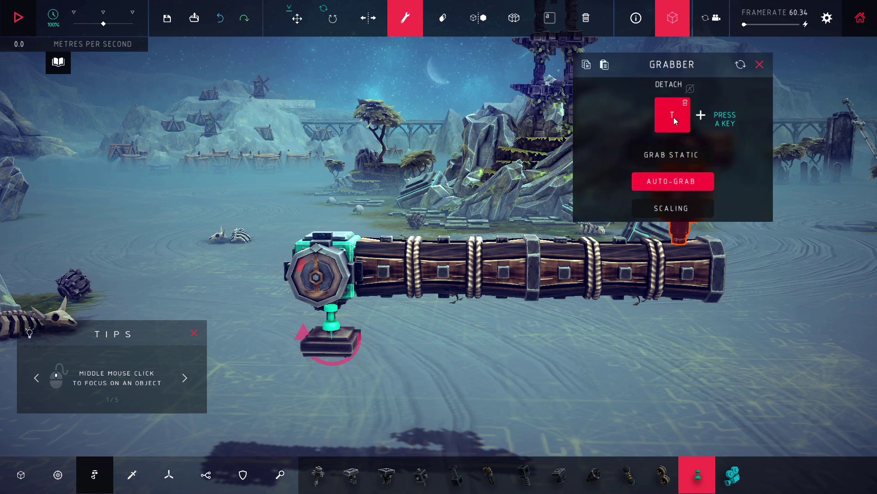
{"action": "left_click", "coordinate": [760, 65]}
Run the simulation, tilt the beam downward to release and launch the rocket, and stop the simulation.
{"action": "key", "text": "space"}
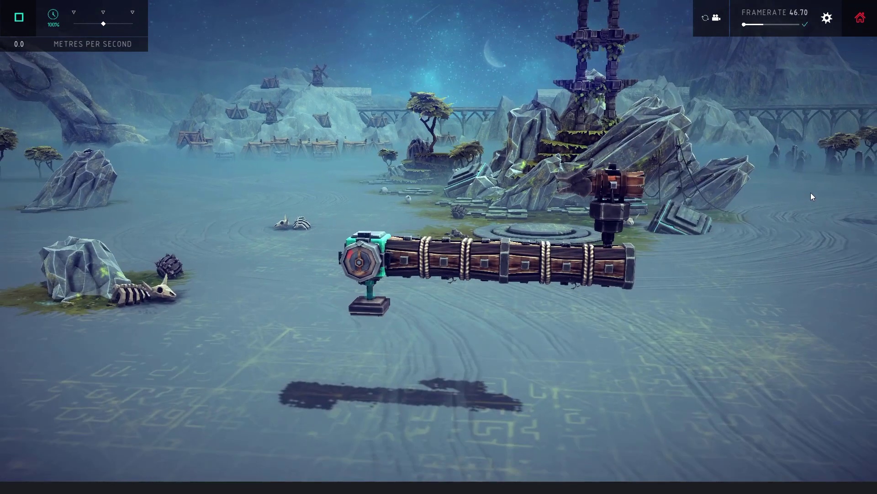
{"action": "key", "text": "Right"}
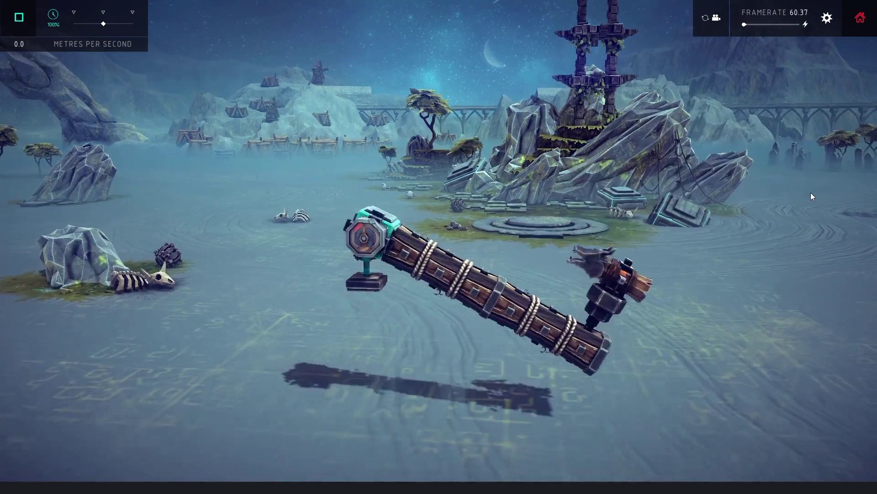
{"action": "key", "text": "t"}
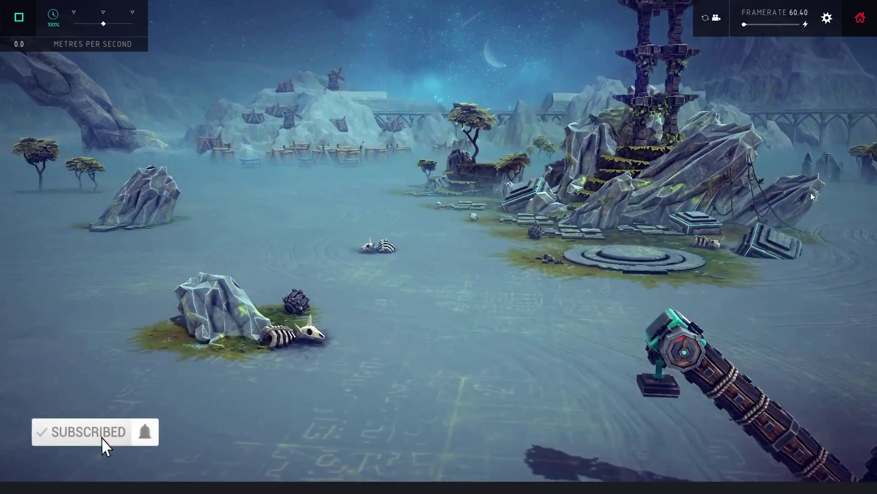
{"action": "key", "text": "space"}
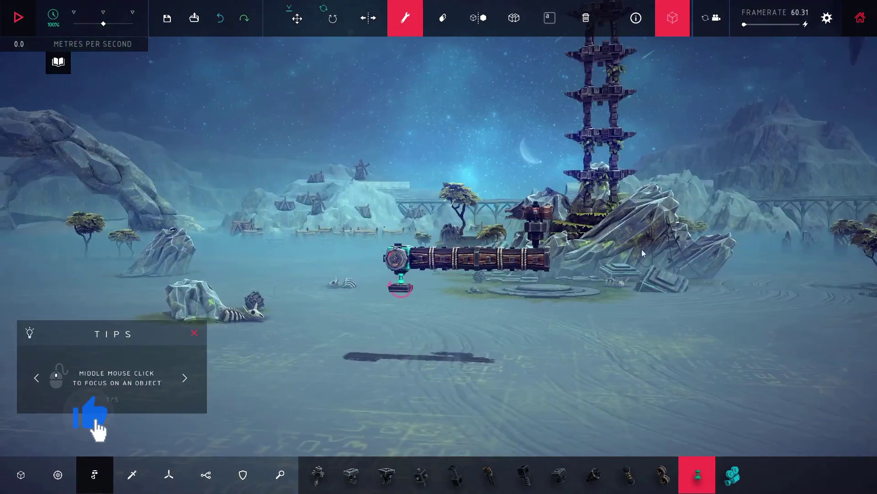
Repeat the rocket launch simulation viewed from the beam's free end, and stop it.
{"action": "scroll", "coordinate": [543, 270], "scroll_direction": "up", "scroll_amount": 3}
{"action": "left_click_drag", "start_coordinate": [544, 273], "coordinate": [487, 249]}
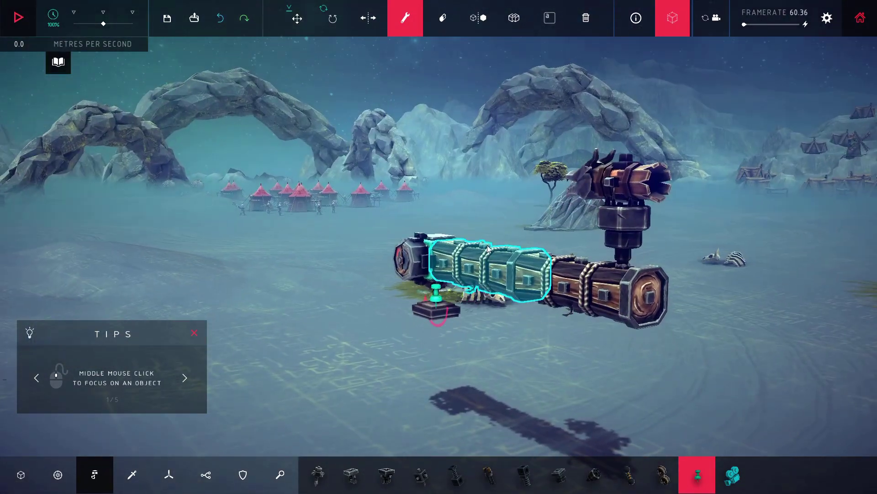
{"action": "key", "text": "space"}
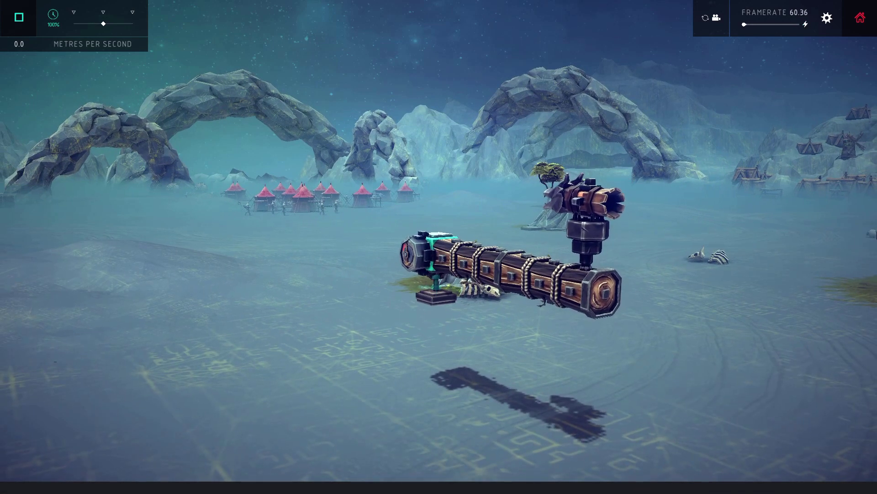
{"action": "key", "text": "t"}
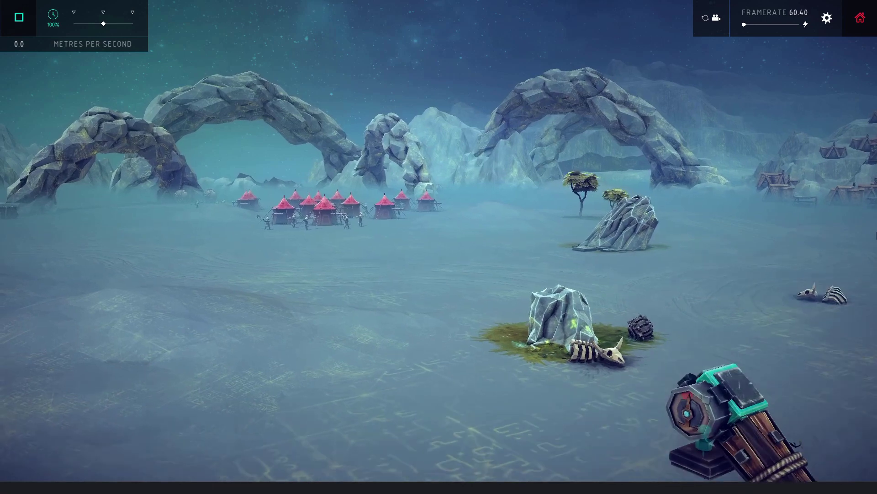
{"action": "key", "text": "space"}
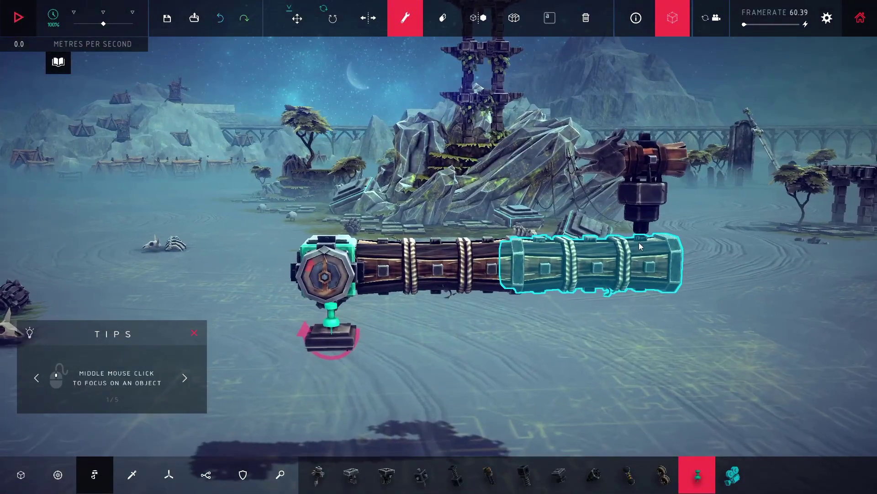
Destroy the whole rocket beam machine, leaving only the starting block.
{"action": "scroll", "coordinate": [457, 266], "scroll_direction": "up", "scroll_amount": 1}
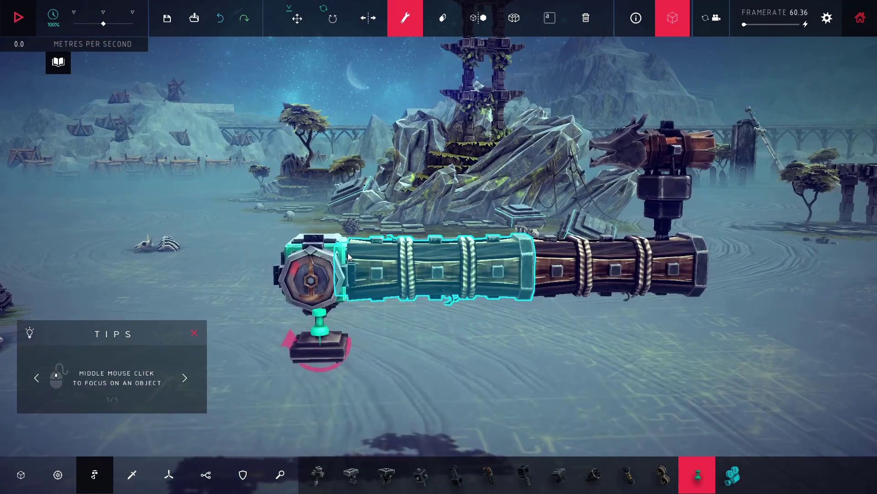
{"action": "scroll", "coordinate": [484, 260], "scroll_direction": "down", "scroll_amount": 1}
{"action": "left_click_drag", "start_coordinate": [507, 243], "coordinate": [199, 208]}
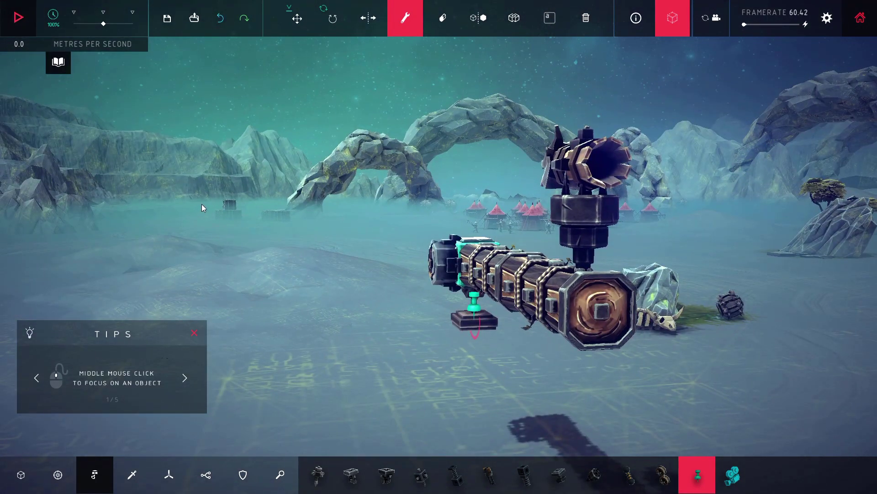
{"action": "left_click_drag", "start_coordinate": [202, 204], "coordinate": [411, 238]}
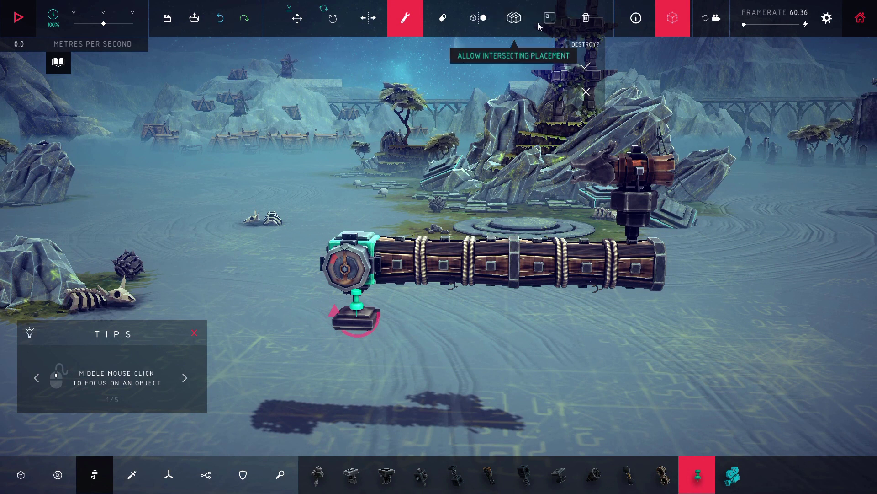
{"action": "left_click", "coordinate": [587, 28]}
{"action": "left_click", "coordinate": [587, 65]}
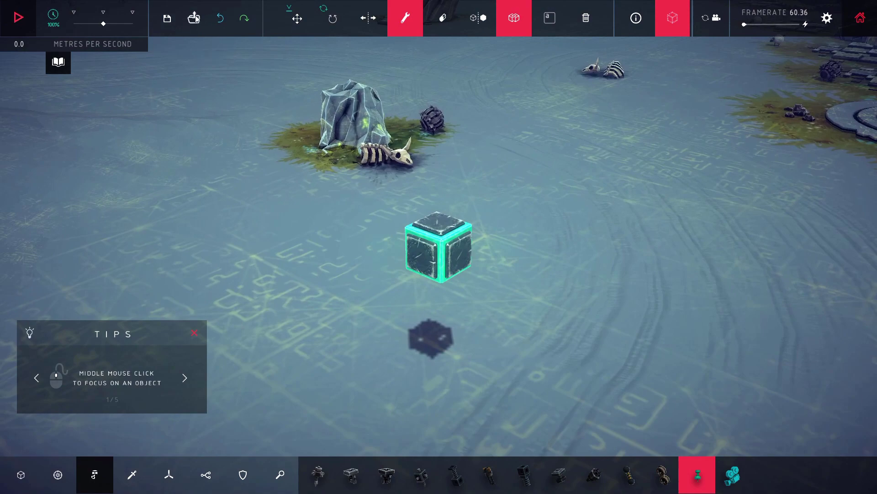
Load the saved machine my-best-vehicle.bsg.
{"action": "left_click", "coordinate": [196, 18]}
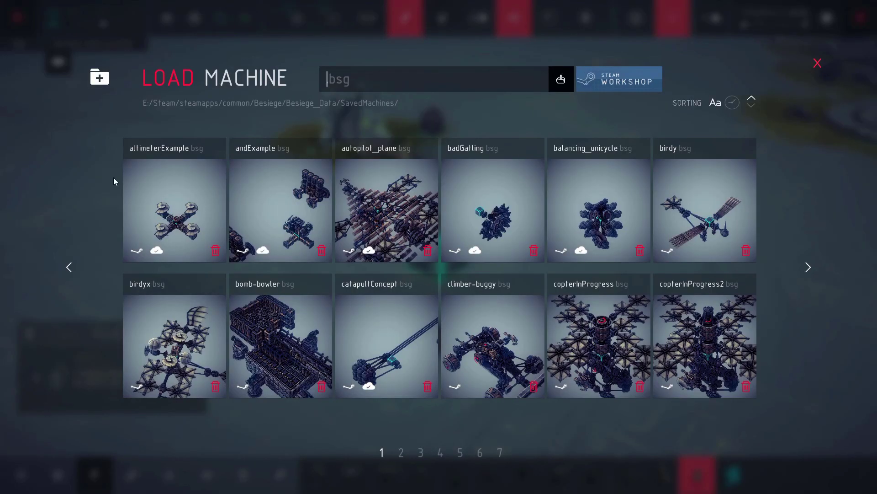
{"action": "left_click", "coordinate": [808, 267]}
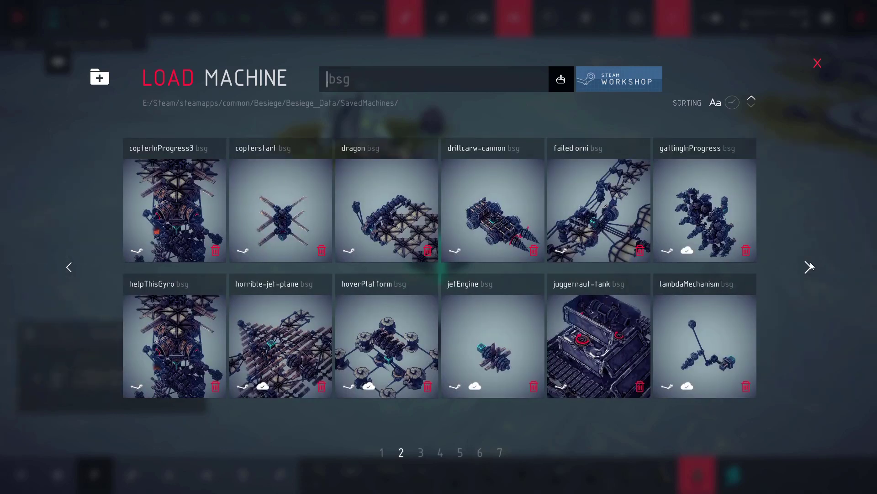
{"action": "left_click", "coordinate": [808, 266]}
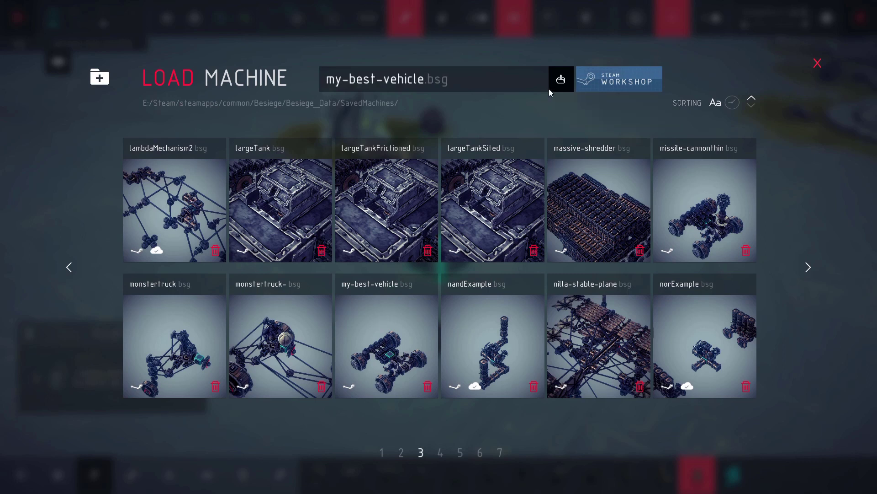
{"action": "left_click", "coordinate": [560, 84]}
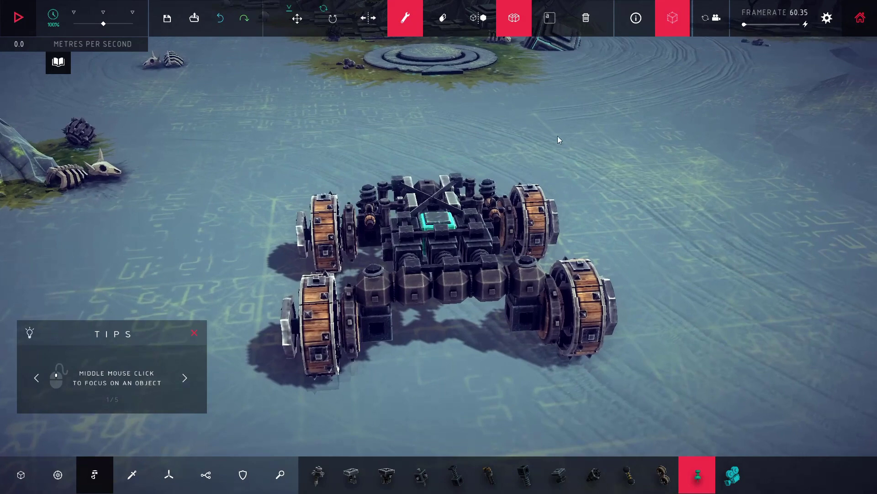
Place a Speedometer on top of the vehicle's green starting block.
{"action": "mouse_move", "coordinate": [558, 136]}
{"action": "left_mouse_down"}
{"action": "mouse_move", "coordinate": [567, 167]}
{"action": "mouse_move", "coordinate": [657, 148]}
{"action": "mouse_move", "coordinate": [559, 143]}
{"action": "left_mouse_up"}
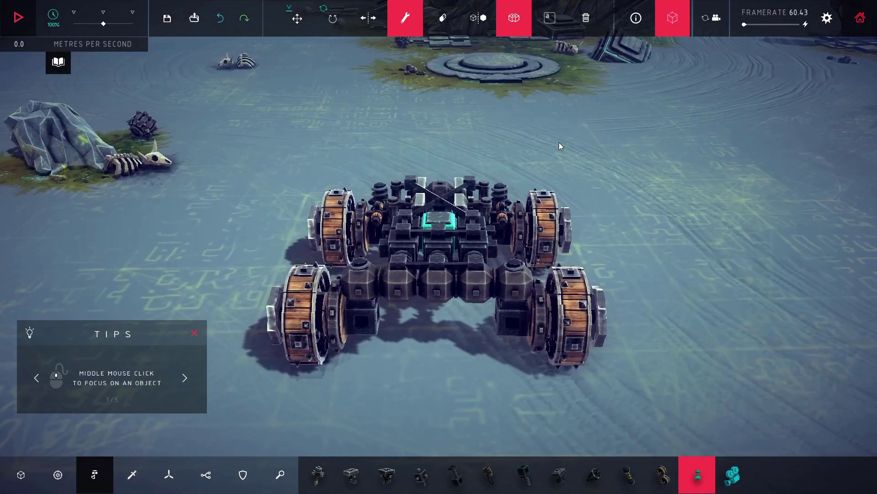
{"action": "left_click", "coordinate": [206, 475]}
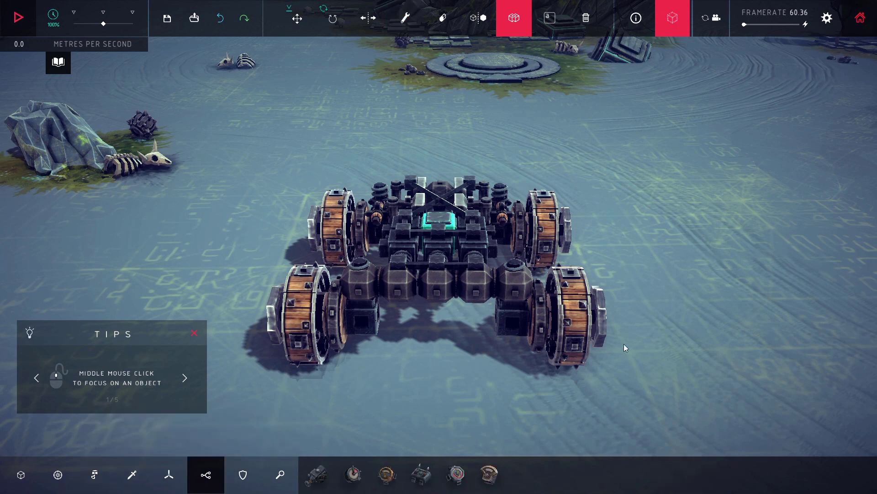
{"action": "left_click", "coordinate": [488, 475]}
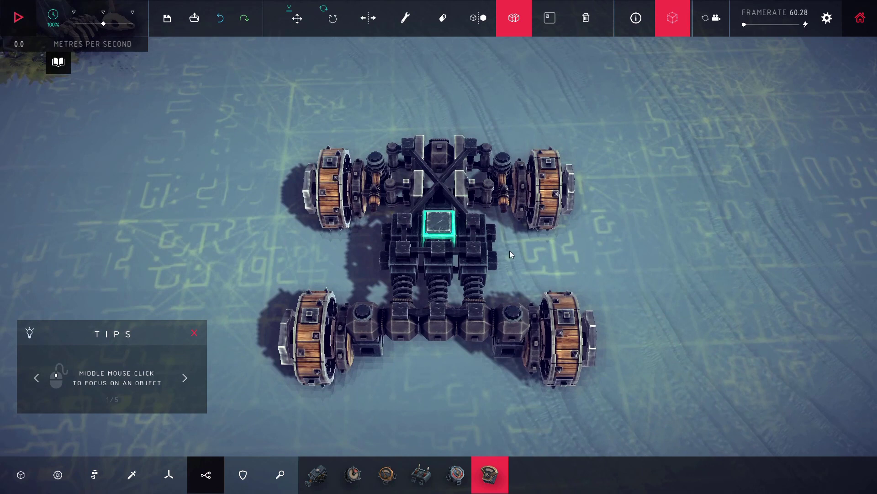
{"action": "left_click", "coordinate": [439, 234]}
{"action": "scroll", "coordinate": [439, 234], "scroll_direction": "up", "scroll_amount": 5}
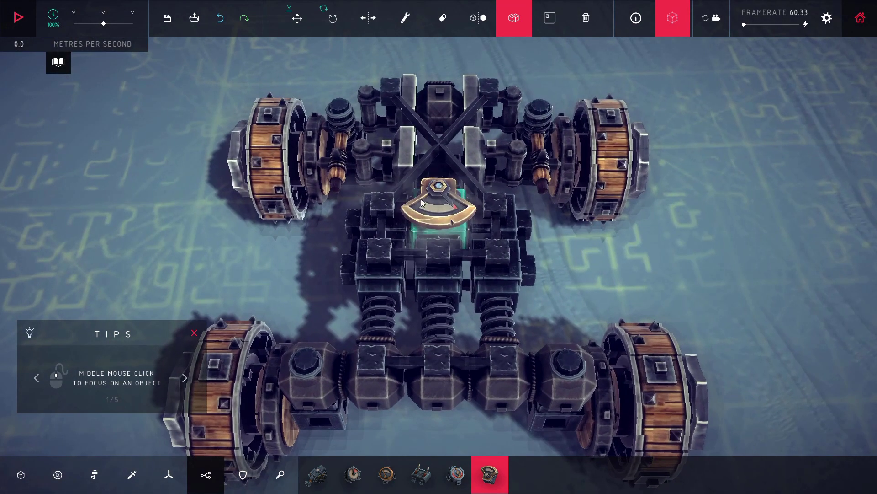
Set the Speedometer to Inverted with Speed 53.64776 and emulated key Y, and close its parameters.
{"action": "left_click", "coordinate": [405, 18]}
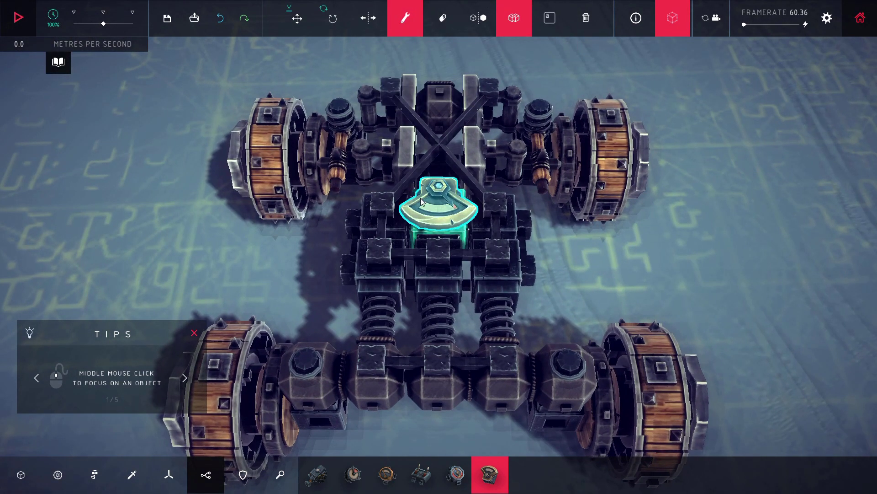
{"action": "left_click", "coordinate": [438, 201]}
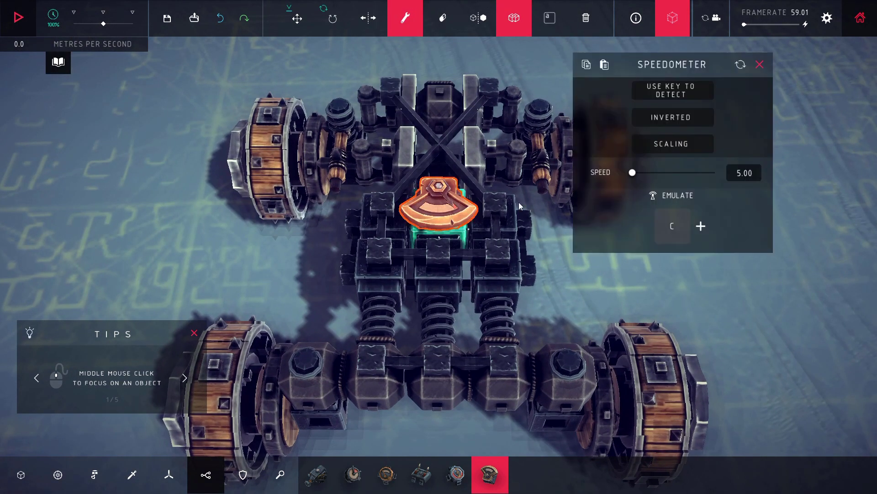
{"action": "left_click", "coordinate": [684, 117]}
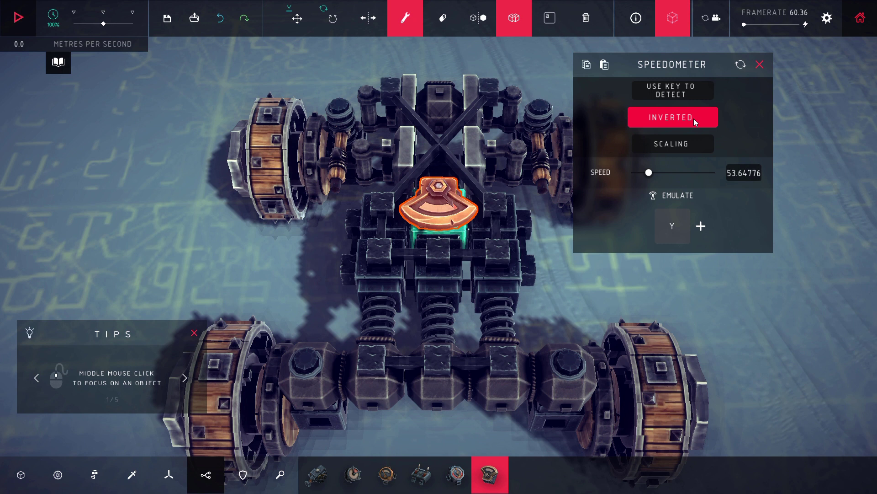
{"action": "left_click", "coordinate": [760, 64]}
{"action": "scroll", "coordinate": [358, 272], "scroll_direction": "down", "scroll_amount": 5}
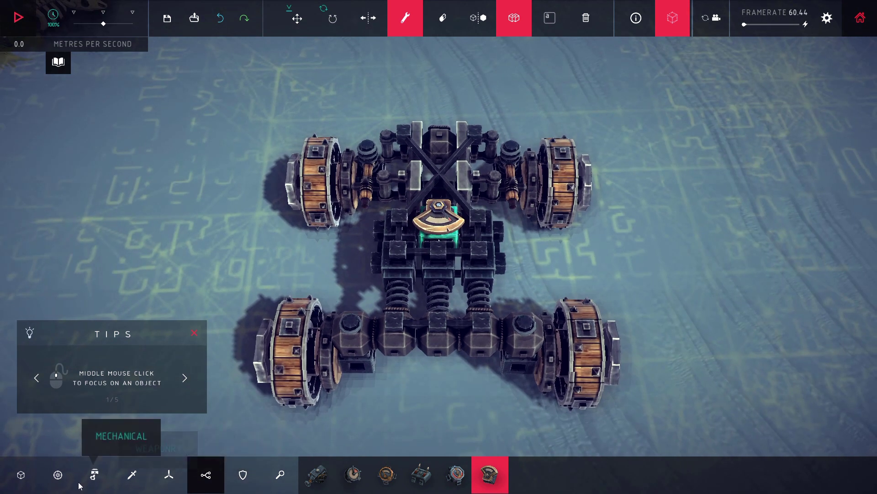
{"action": "left_click", "coordinate": [133, 477]}
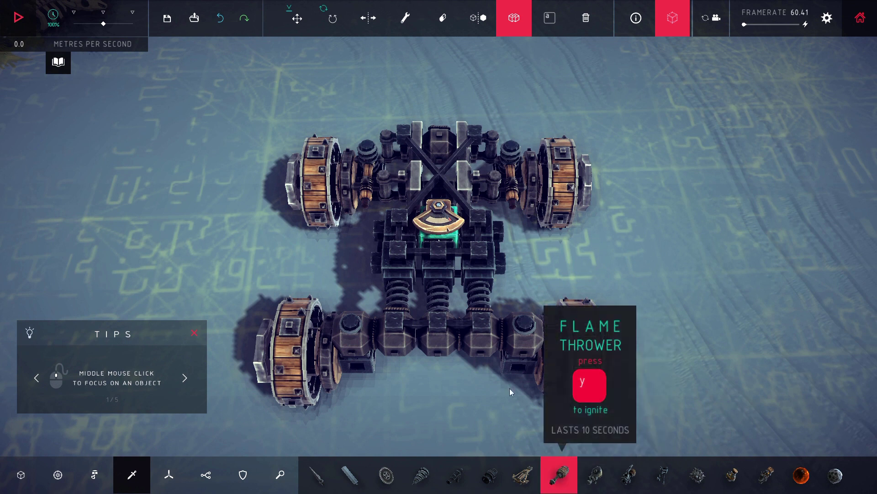
{"action": "left_click", "coordinate": [417, 332]}
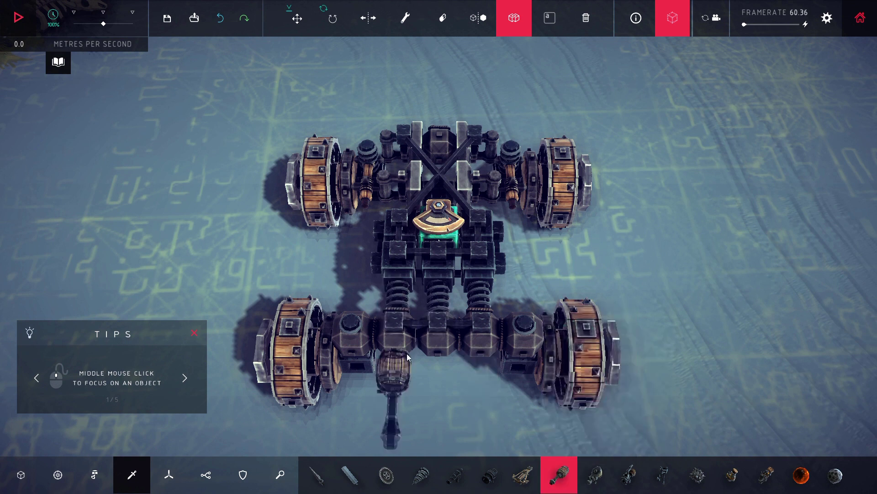
{"action": "left_click_drag", "start_coordinate": [407, 353], "coordinate": [437, 236]}
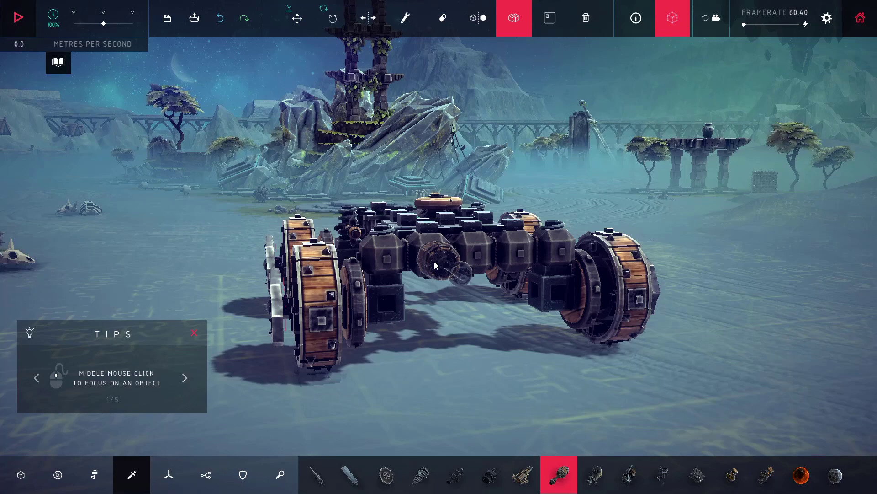
{"action": "left_click", "coordinate": [435, 262]}
{"action": "left_click", "coordinate": [523, 256]}
{"action": "left_click_drag", "start_coordinate": [540, 333], "coordinate": [408, 309]}
{"action": "key", "text": "x"}
{"action": "key", "text": "x"}
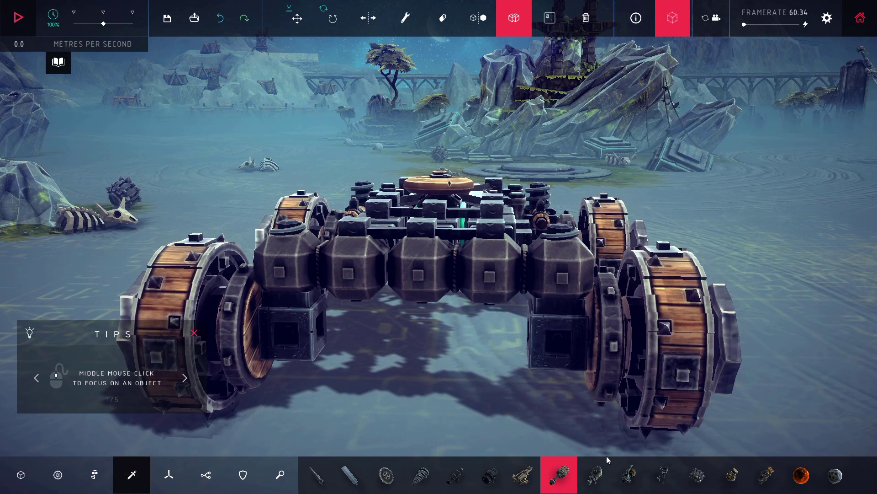
Mount two Water Cannons on the vehicle's outer row of metal blocks with Y as their Shoot key.
{"action": "left_click", "coordinate": [628, 477]}
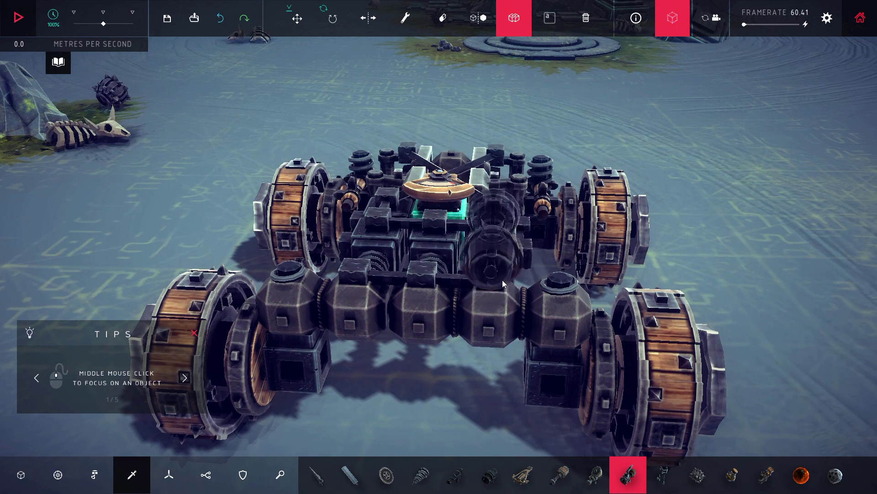
{"action": "left_click", "coordinate": [502, 280]}
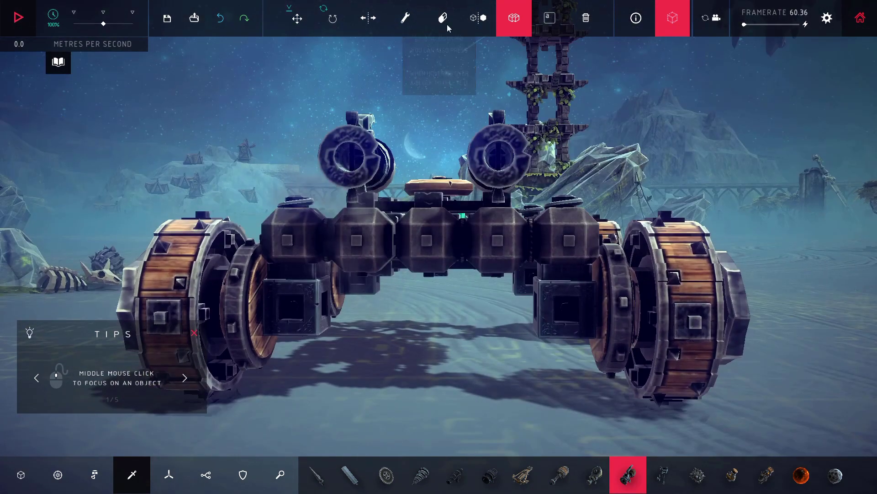
{"action": "left_click", "coordinate": [405, 18]}
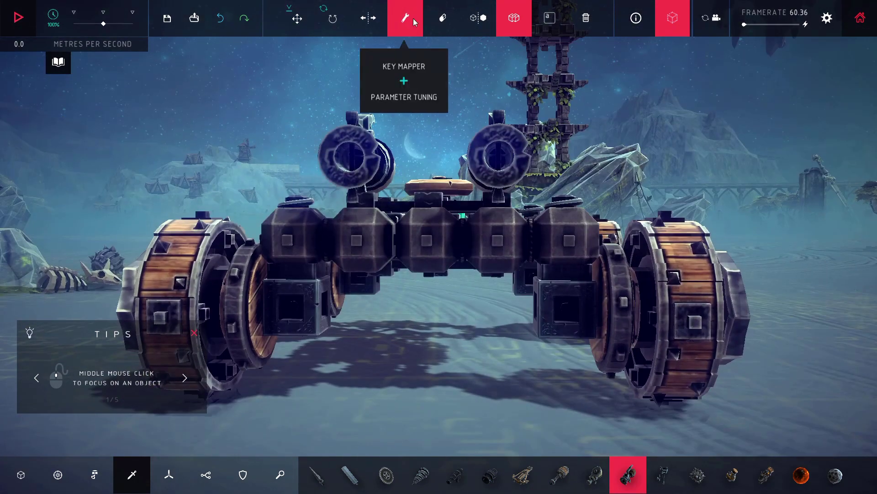
{"action": "left_click", "coordinate": [508, 164]}
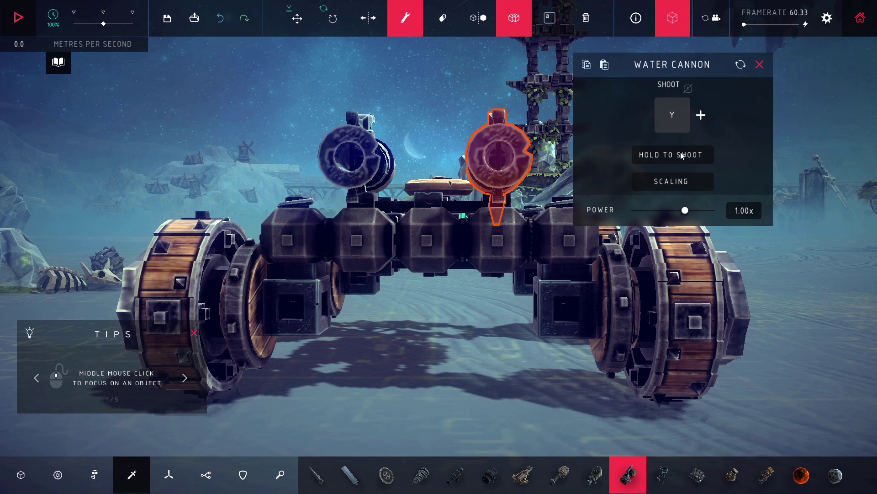
{"action": "left_click", "coordinate": [353, 154]}
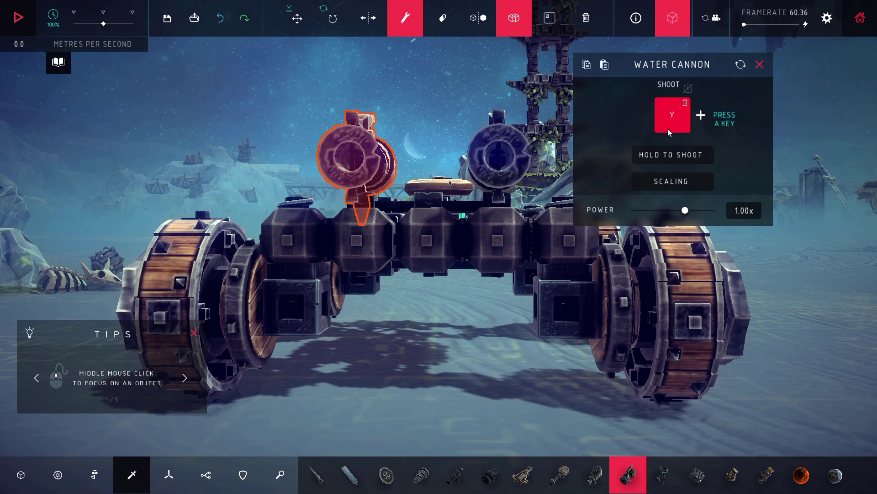
Close the Water Cannon parameters and attach a torch to each of the two metal blocks carrying the cannons.
{"action": "left_click", "coordinate": [760, 65]}
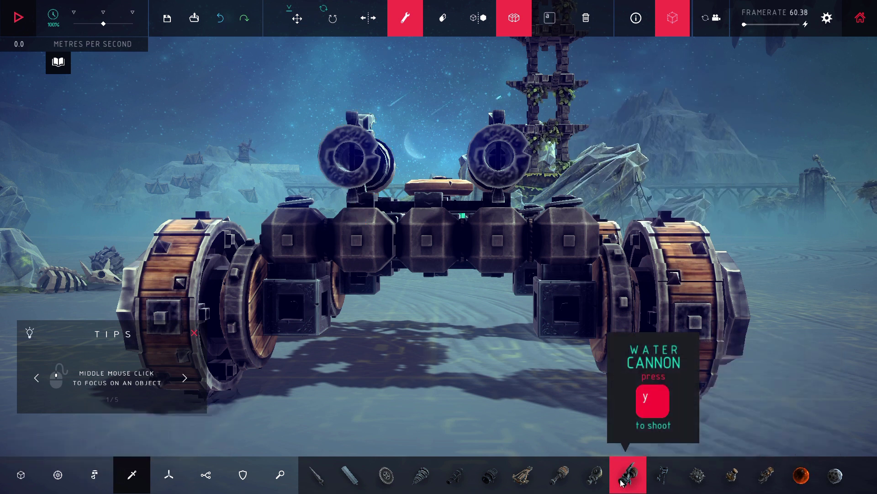
{"action": "left_click", "coordinate": [667, 484]}
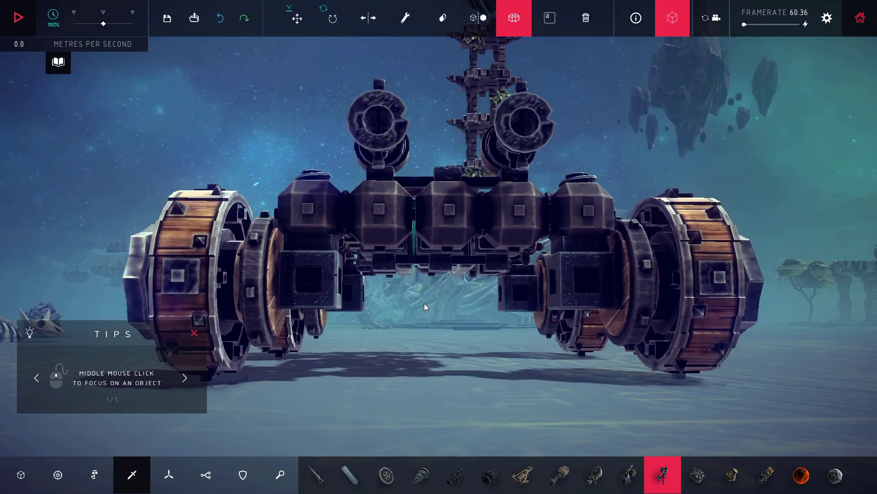
{"action": "left_click", "coordinate": [509, 202]}
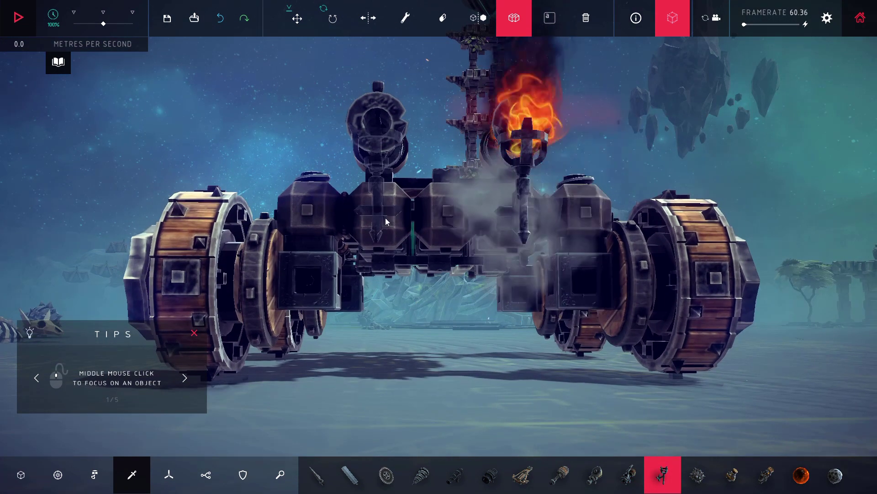
{"action": "left_click", "coordinate": [387, 220]}
Translate the two torches inward towards the Water Cannons with a 0.50 movement increment.
{"action": "left_click_drag", "start_coordinate": [411, 247], "coordinate": [498, 370]}
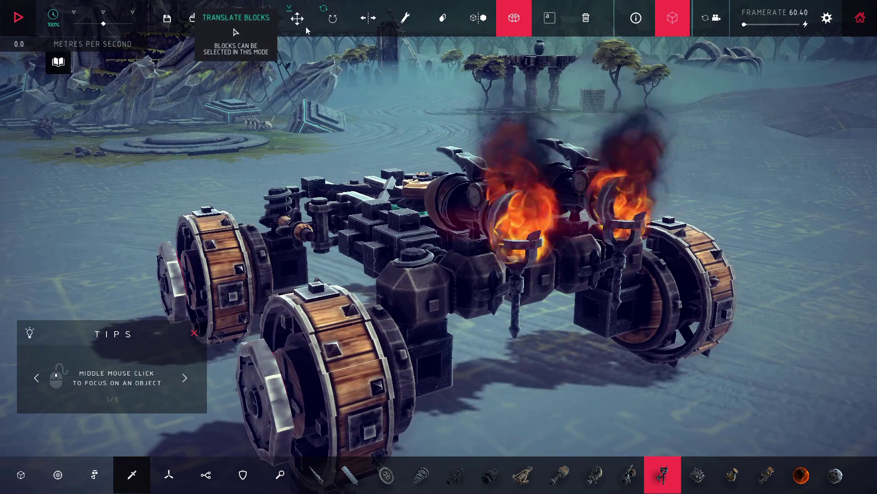
{"action": "left_click", "coordinate": [298, 19]}
{"action": "left_click", "coordinate": [616, 288]}
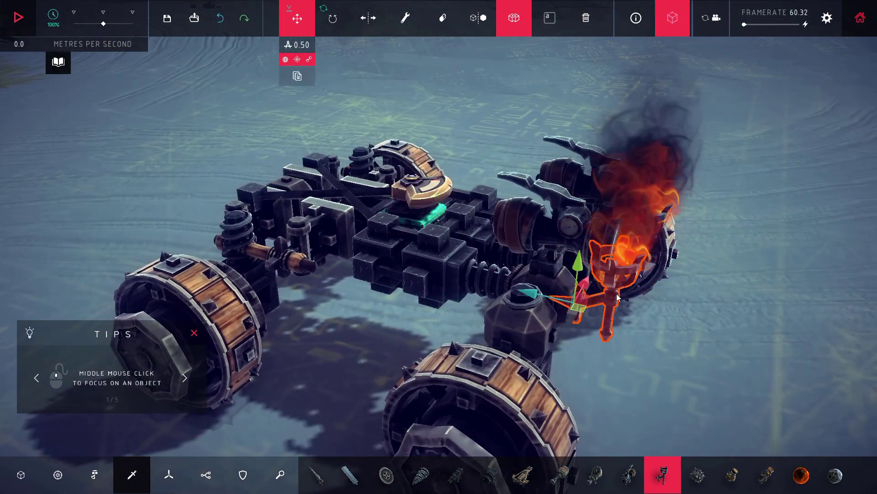
{"action": "left_click_drag", "start_coordinate": [532, 295], "coordinate": [498, 287]}
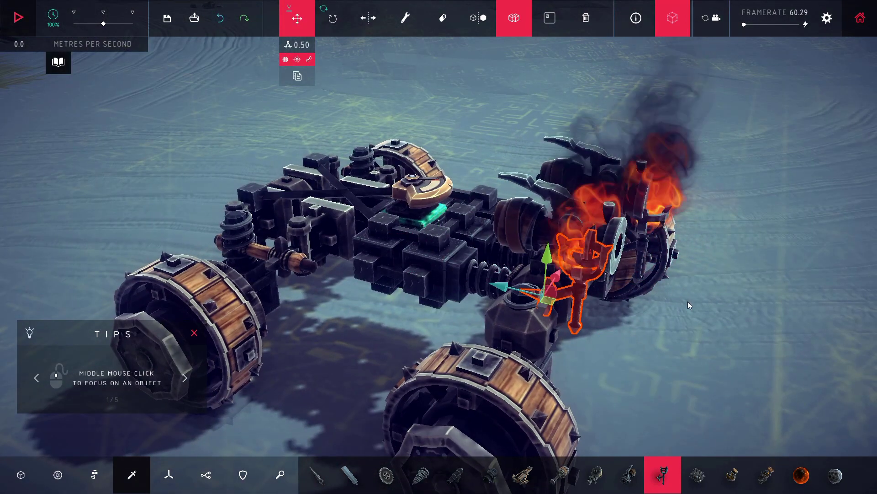
{"action": "left_click_drag", "start_coordinate": [689, 304], "coordinate": [619, 343]}
{"action": "left_click", "coordinate": [599, 297]}
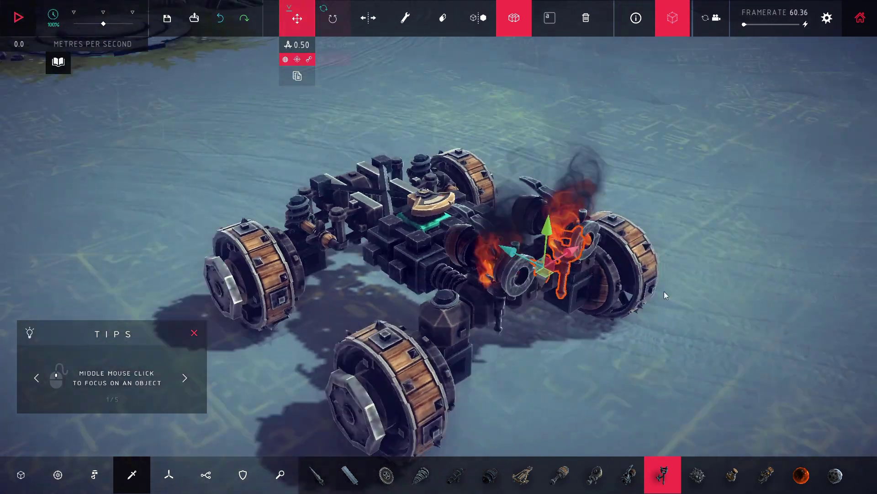
Run the simulation, drive the vehicle to test the heated Water Cannons with the inverted Speedometer, and stop it.
{"action": "key", "text": "space"}
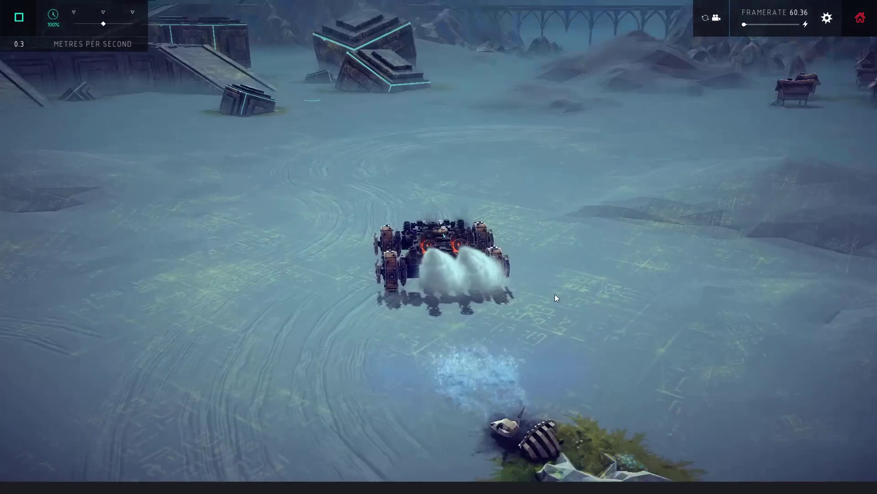
{"action": "scroll", "coordinate": [440, 228], "scroll_direction": "up", "scroll_amount": 2}
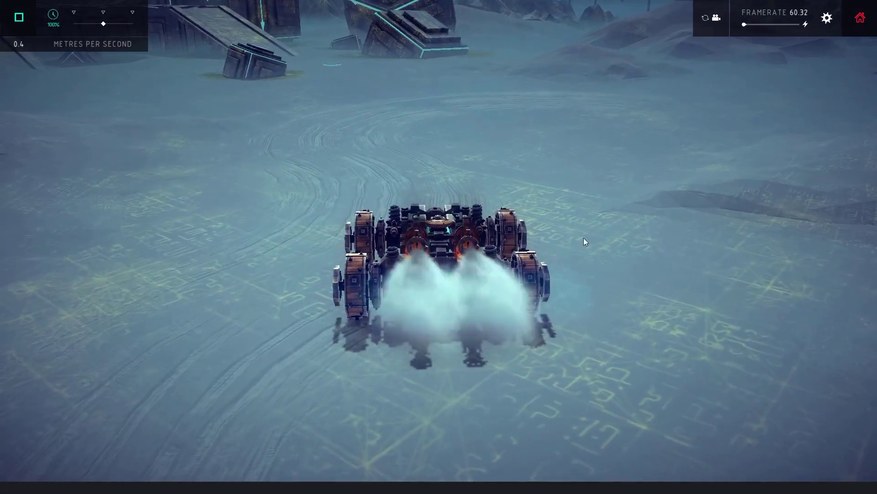
{"action": "scroll", "coordinate": [583, 238], "scroll_direction": "down", "scroll_amount": 3}
{"action": "left_click_drag", "start_coordinate": [583, 238], "coordinate": [607, 202]}
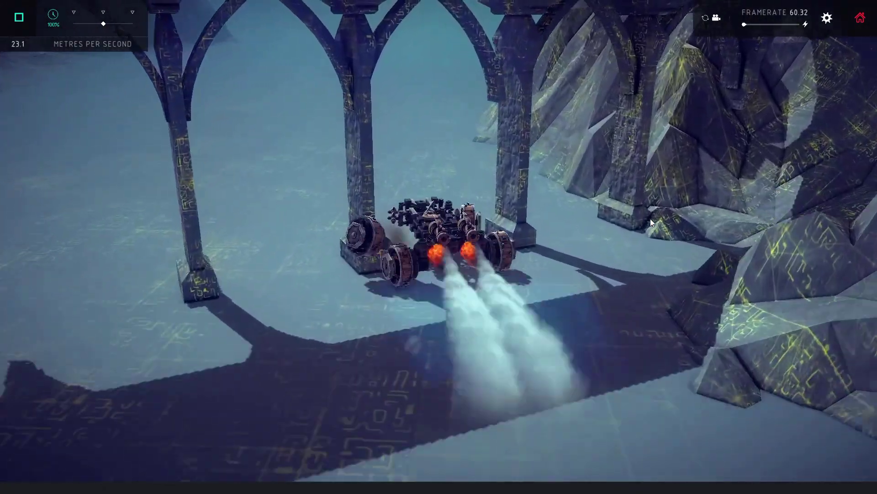
{"action": "key", "text": "space"}
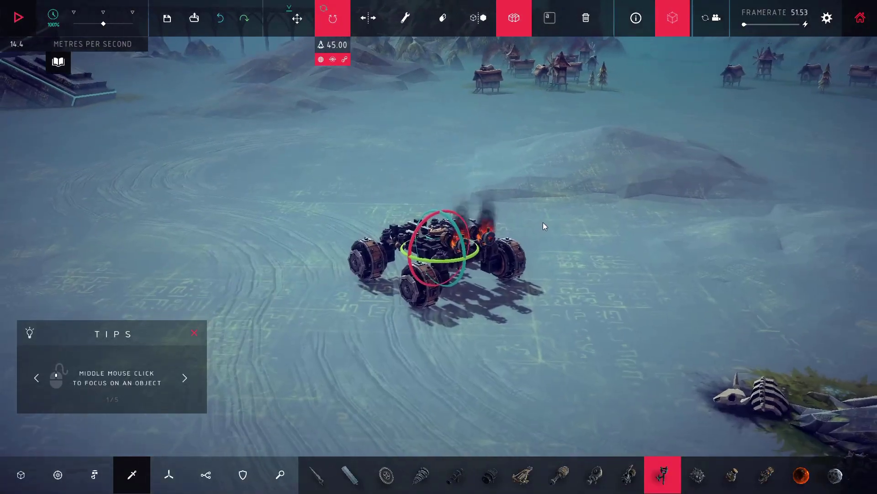
Lower the Speedometer's Speed to 9.065268 and close its parameters.
{"action": "left_click", "coordinate": [403, 18]}
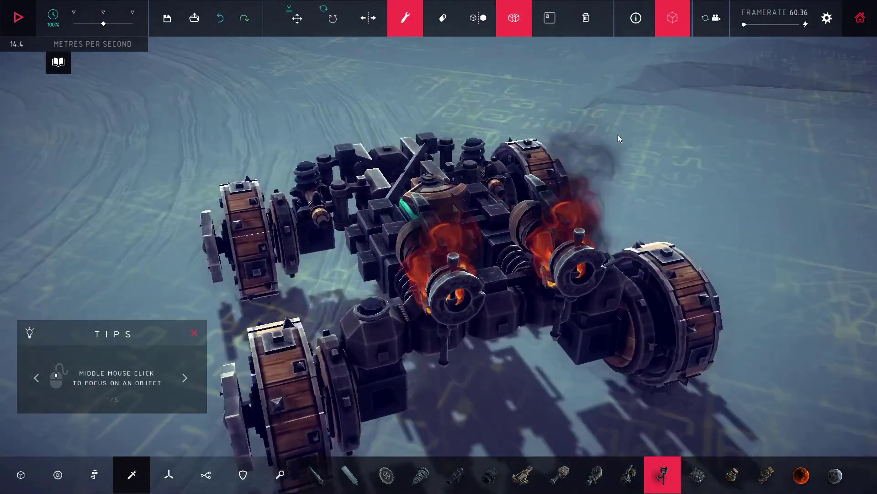
{"action": "left_click", "coordinate": [451, 183]}
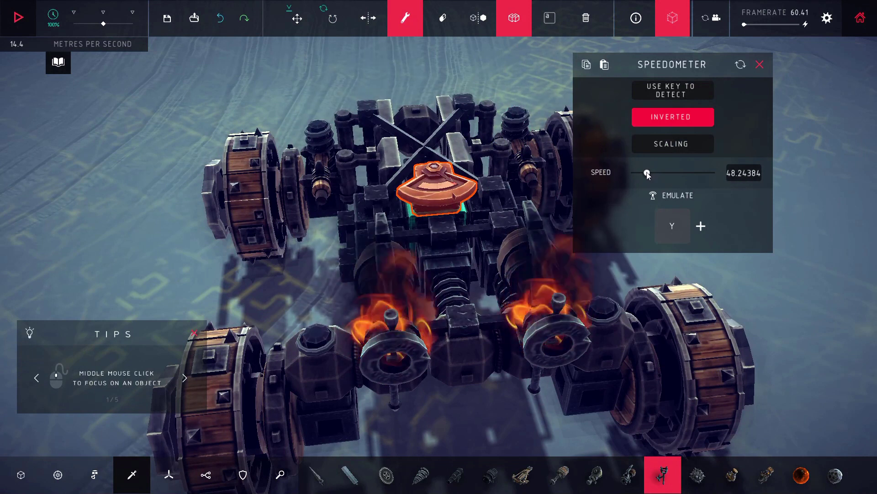
{"action": "left_click_drag", "start_coordinate": [647, 173], "coordinate": [634, 175]}
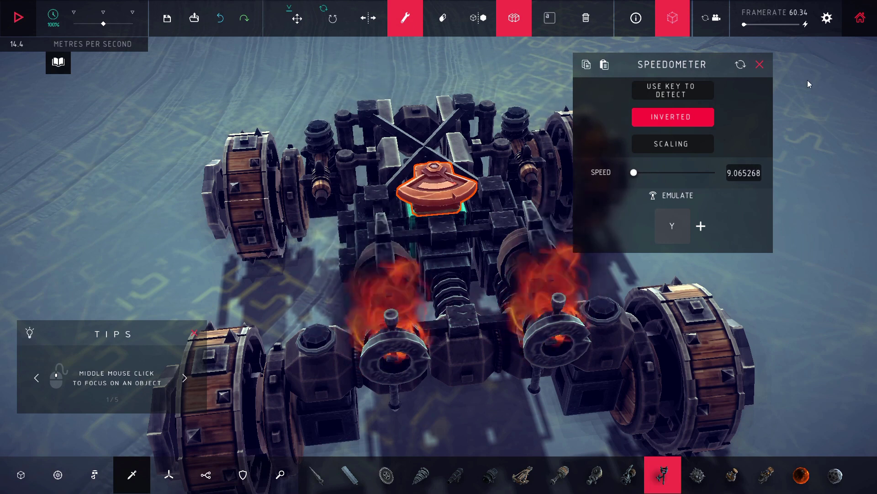
{"action": "left_click", "coordinate": [760, 64]}
Run the simulation again, drive forward and brake to check when the cannons fire at the lower speed threshold, and stop it.
{"action": "scroll", "coordinate": [727, 142], "scroll_direction": "down", "scroll_amount": 3}
{"action": "key", "text": "space"}
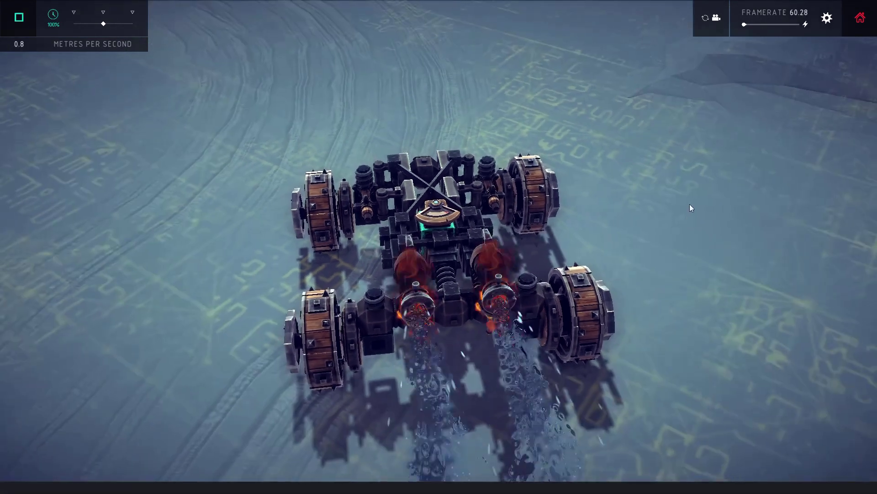
{"action": "left_click_drag", "start_coordinate": [689, 204], "coordinate": [640, 148]}
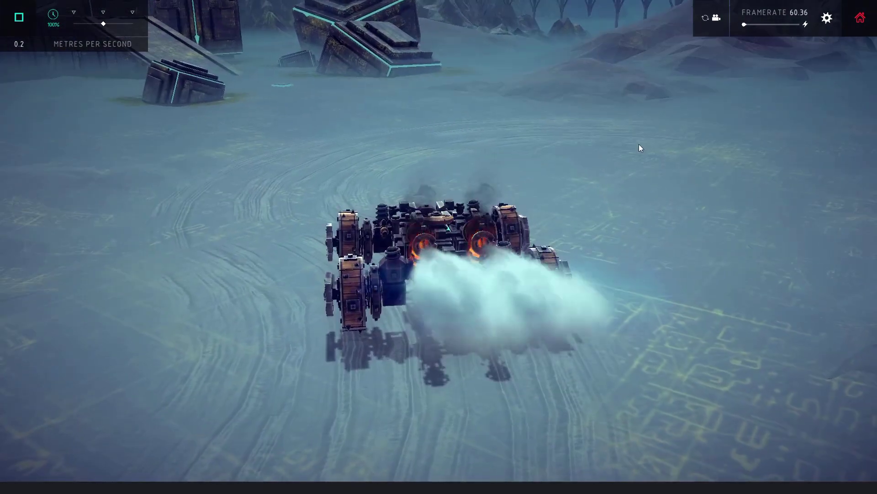
{"action": "key", "text": "Up"}
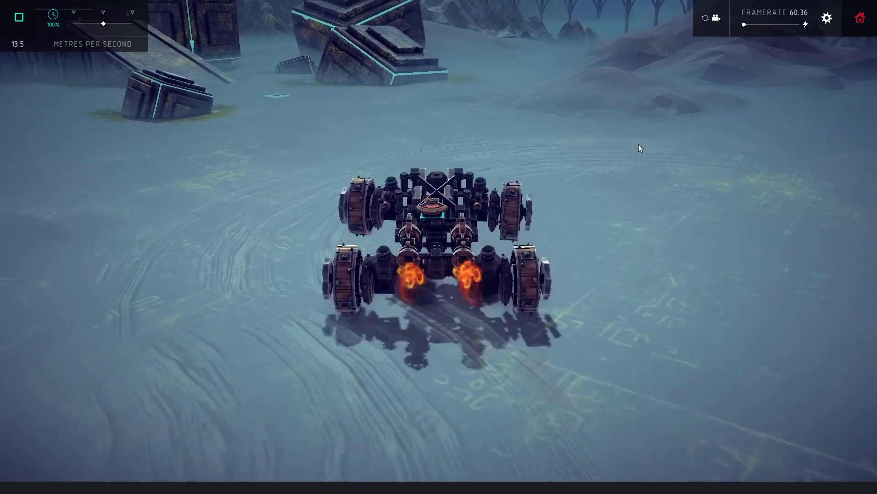
{"action": "left_click_drag", "start_coordinate": [639, 143], "coordinate": [874, 149]}
{"action": "key", "text": "Down"}
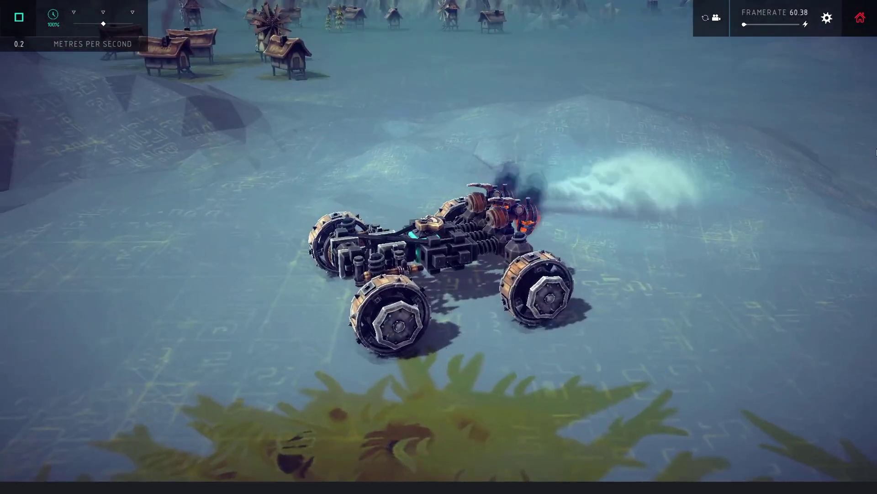
{"action": "key", "text": "space"}
Turn off the Speedometer's Inverted option and close its parameters.
{"action": "scroll", "coordinate": [722, 179], "scroll_direction": "up", "scroll_amount": 3}
{"action": "left_click_drag", "start_coordinate": [747, 173], "coordinate": [637, 256]}
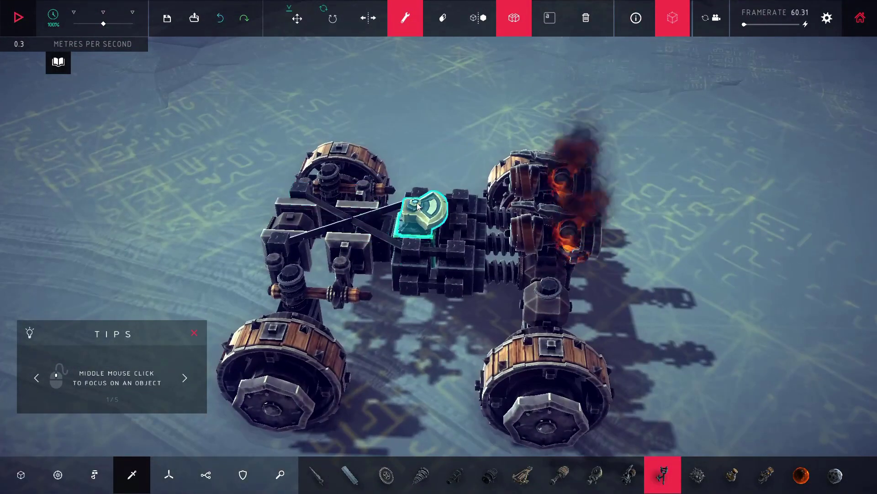
{"action": "left_click", "coordinate": [418, 205]}
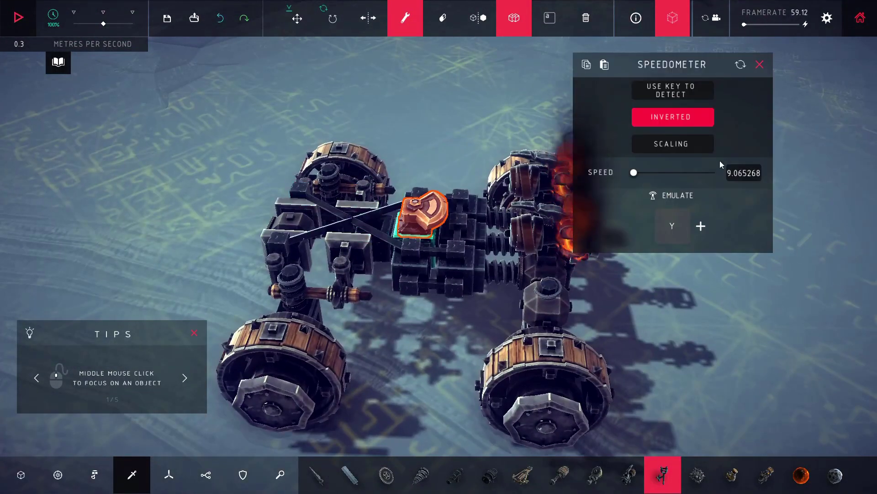
{"action": "left_click", "coordinate": [685, 110]}
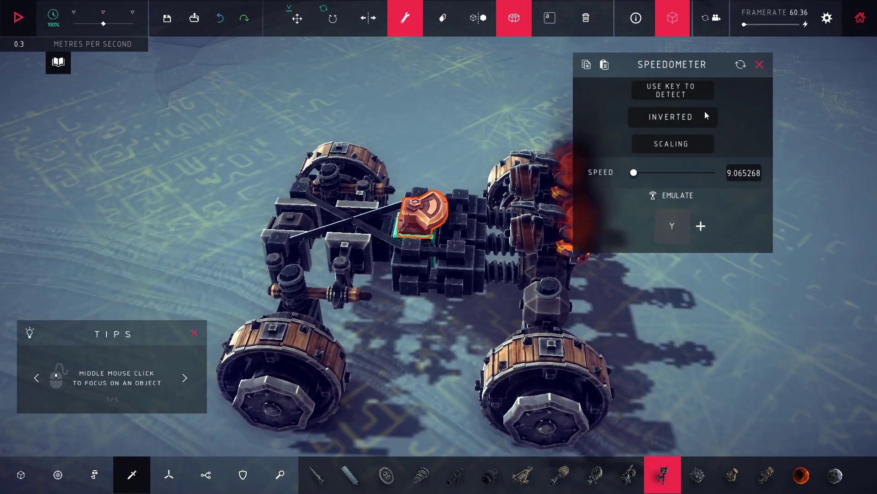
{"action": "left_click", "coordinate": [759, 64]}
Simulate the vehicle with the non-inverted Speedometer, driving forward and turning right to examine how the cannons respond to speed.
{"action": "scroll", "coordinate": [803, 202], "scroll_direction": "down", "scroll_amount": 5}
{"action": "key", "text": "space"}
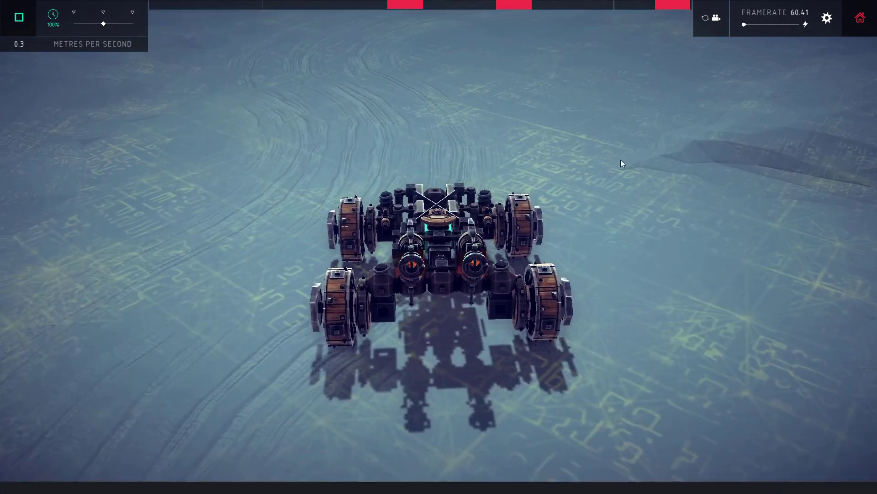
{"action": "scroll", "coordinate": [620, 160], "scroll_direction": "down", "scroll_amount": 3}
{"action": "left_click_drag", "start_coordinate": [601, 154], "coordinate": [613, 134]}
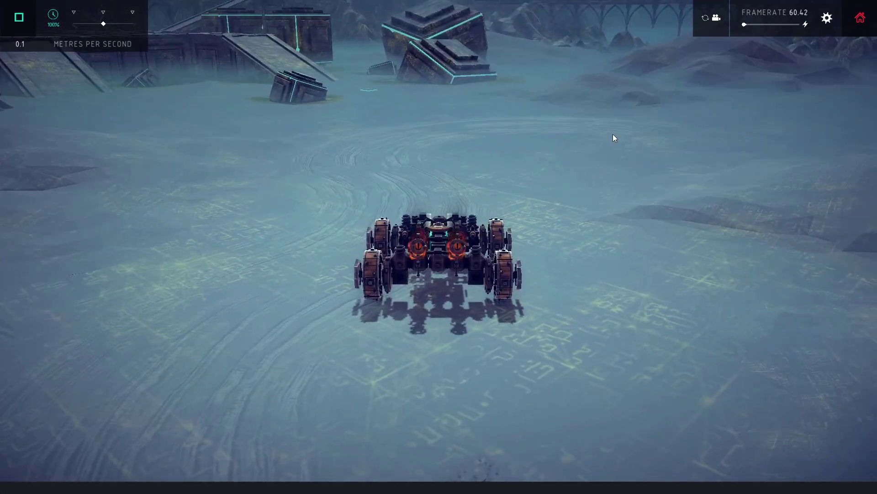
{"action": "key", "text": "Up"}
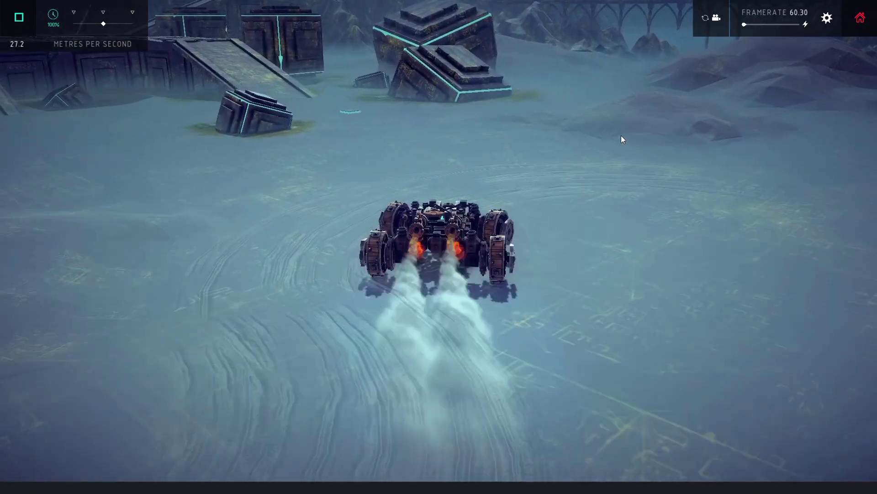
{"action": "left_click_drag", "start_coordinate": [621, 135], "coordinate": [701, 146]}
{"action": "key", "text": "Right"}
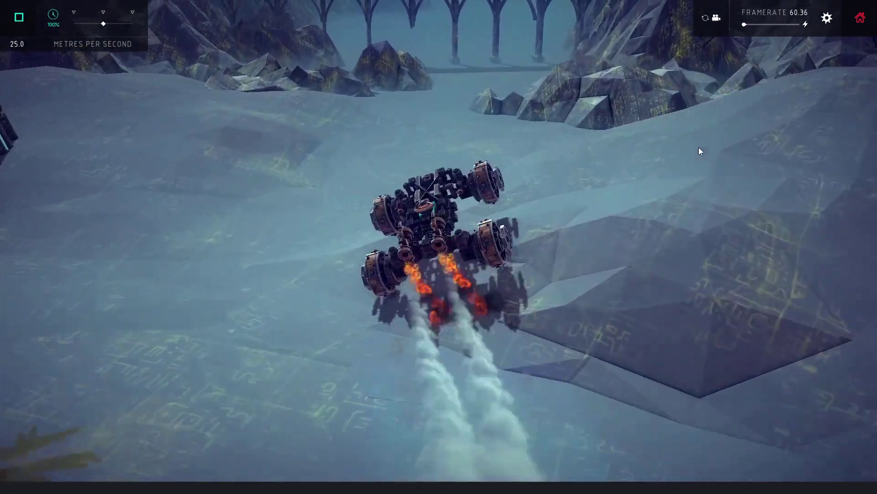
{"action": "left_click_drag", "start_coordinate": [698, 147], "coordinate": [554, 124]}
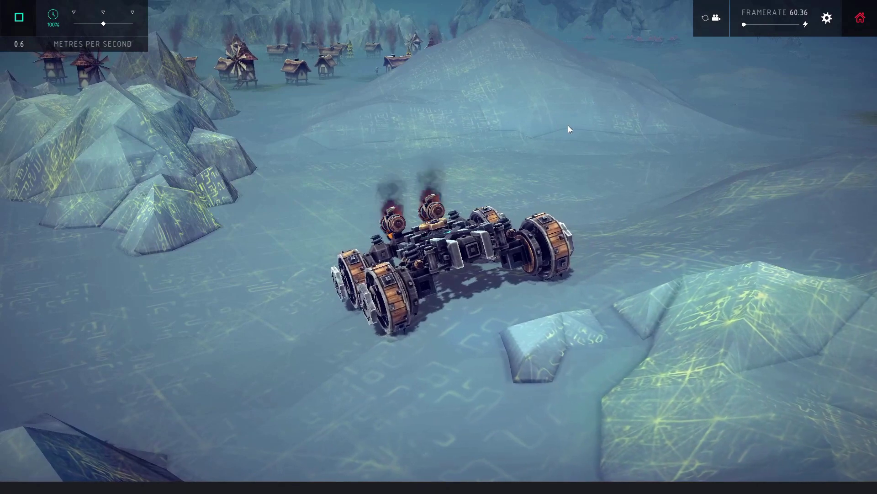
{"action": "left_click_drag", "start_coordinate": [569, 126], "coordinate": [533, 90]}
{"action": "scroll", "coordinate": [558, 136], "scroll_direction": "up", "scroll_amount": 2}
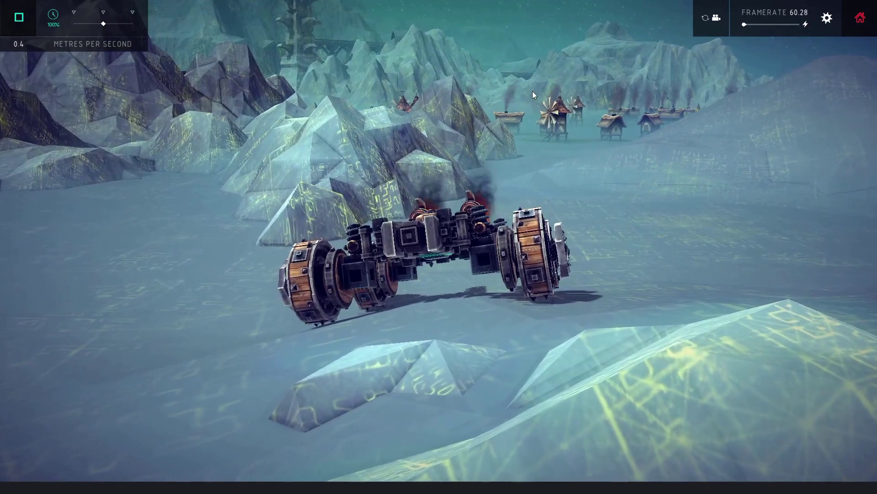
{"action": "left_click_drag", "start_coordinate": [533, 91], "coordinate": [674, 135]}
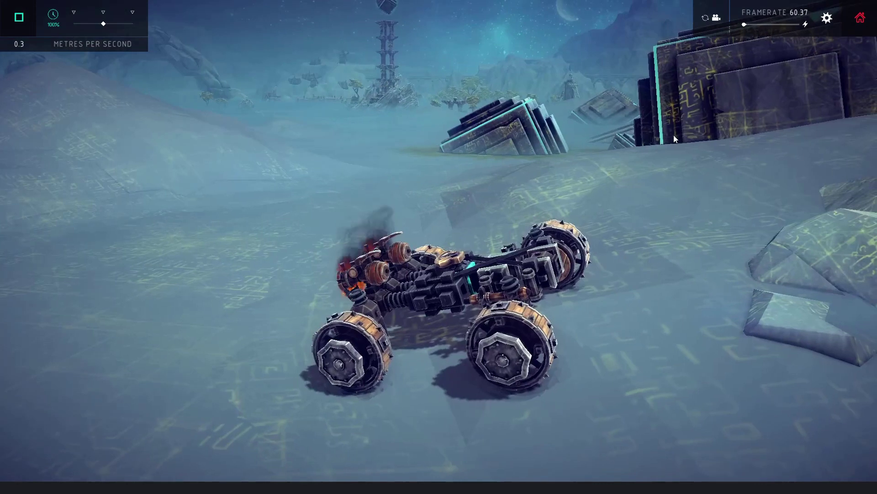